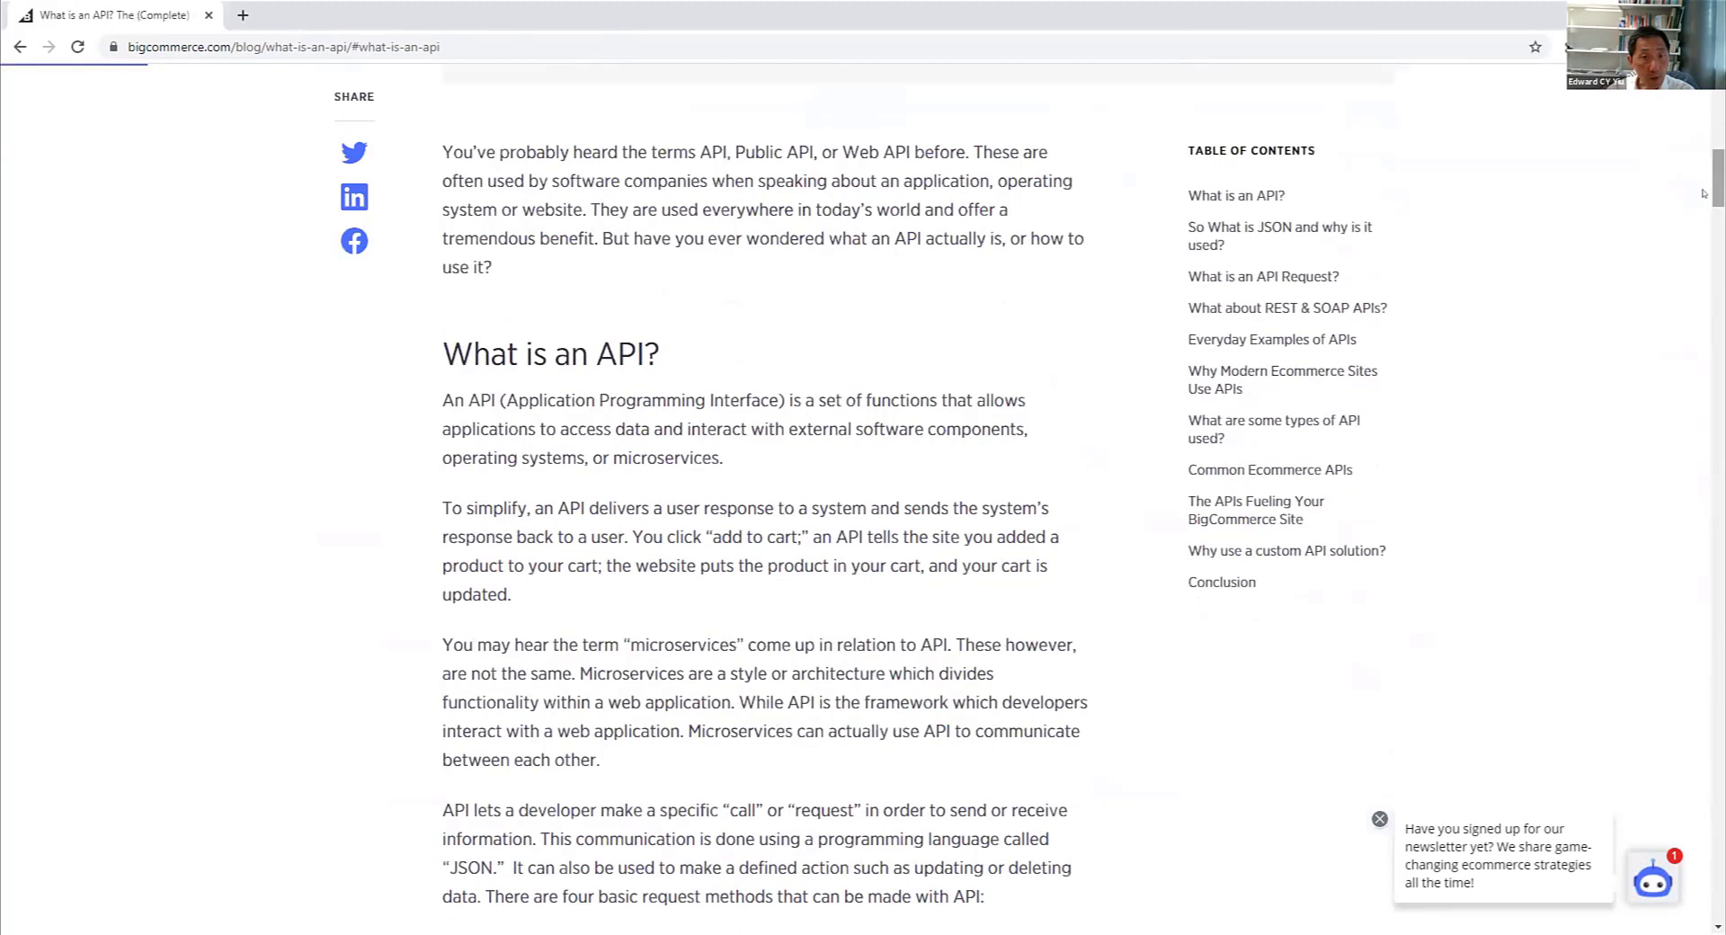
- Highlight key words in the article's opening definition of an API
{"action": "left_click_drag", "start_coordinate": [438, 397], "coordinate": [495, 396]}
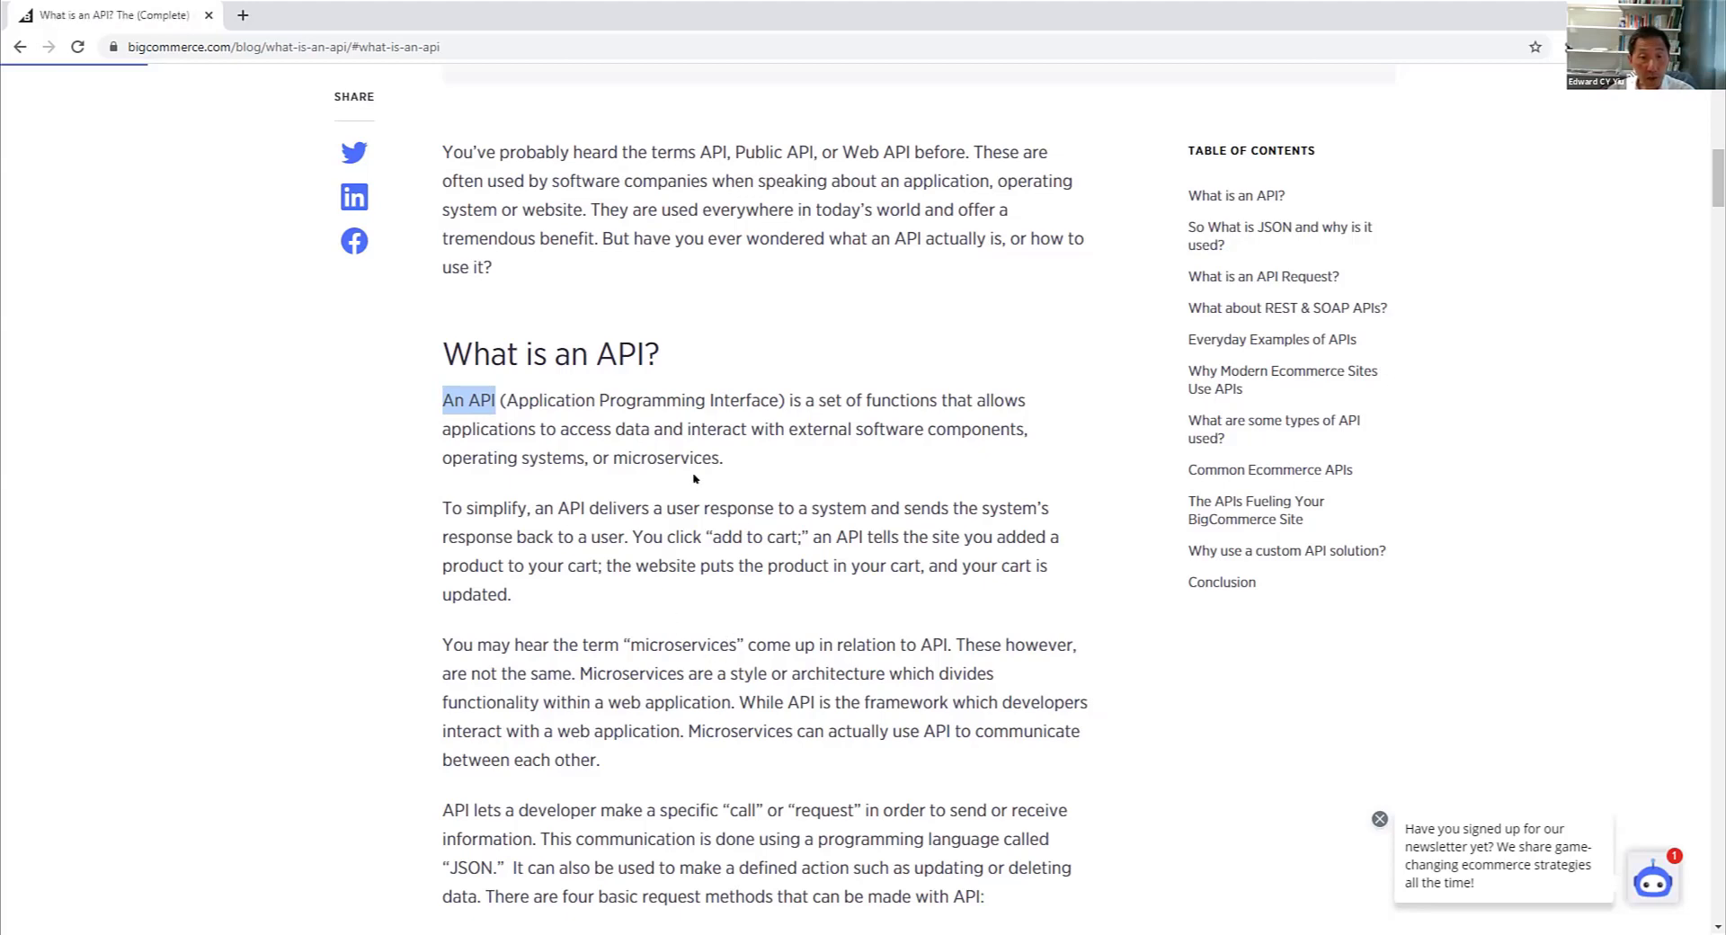
{"action": "left_click_drag", "start_coordinate": [560, 428], "coordinate": [653, 428]}
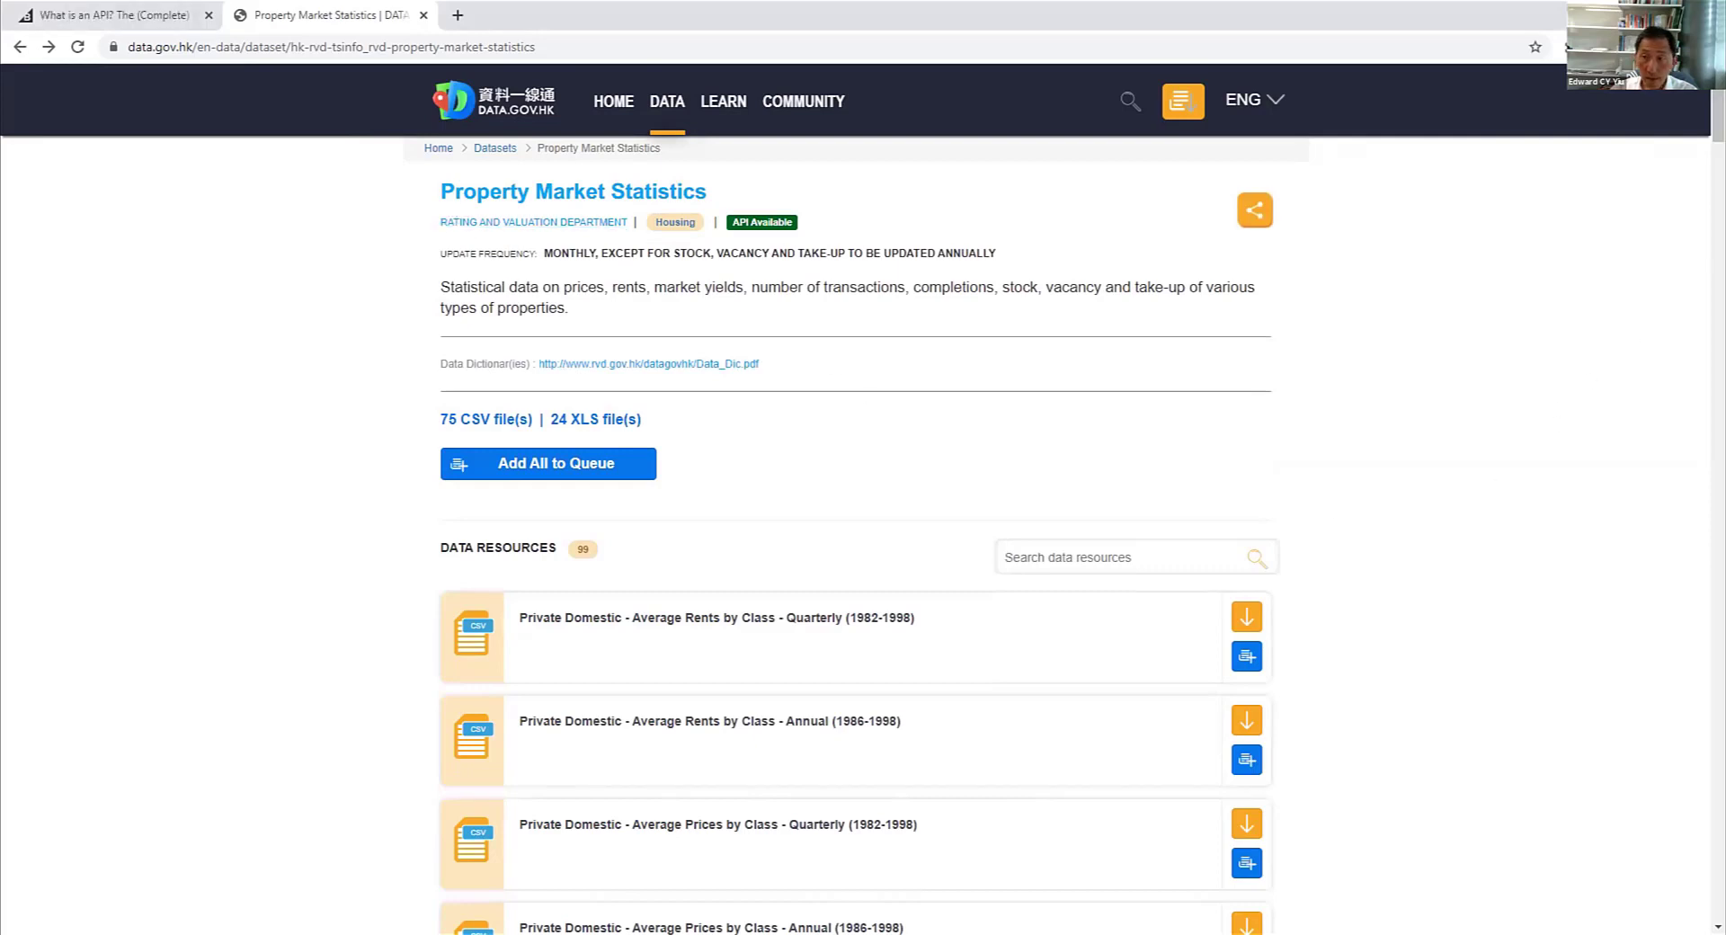
- Find and open the "Private Domestic - Price Indices by Class (Territory-wide) - Monthly (from 1993)" resource in the Property Market Statistics dataset
{"action": "scroll", "coordinate": [834, 367], "scroll_direction": "down", "scroll_amount": 3}
{"action": "left_click_drag", "start_coordinate": [1715, 151], "coordinate": [1701, 337]}
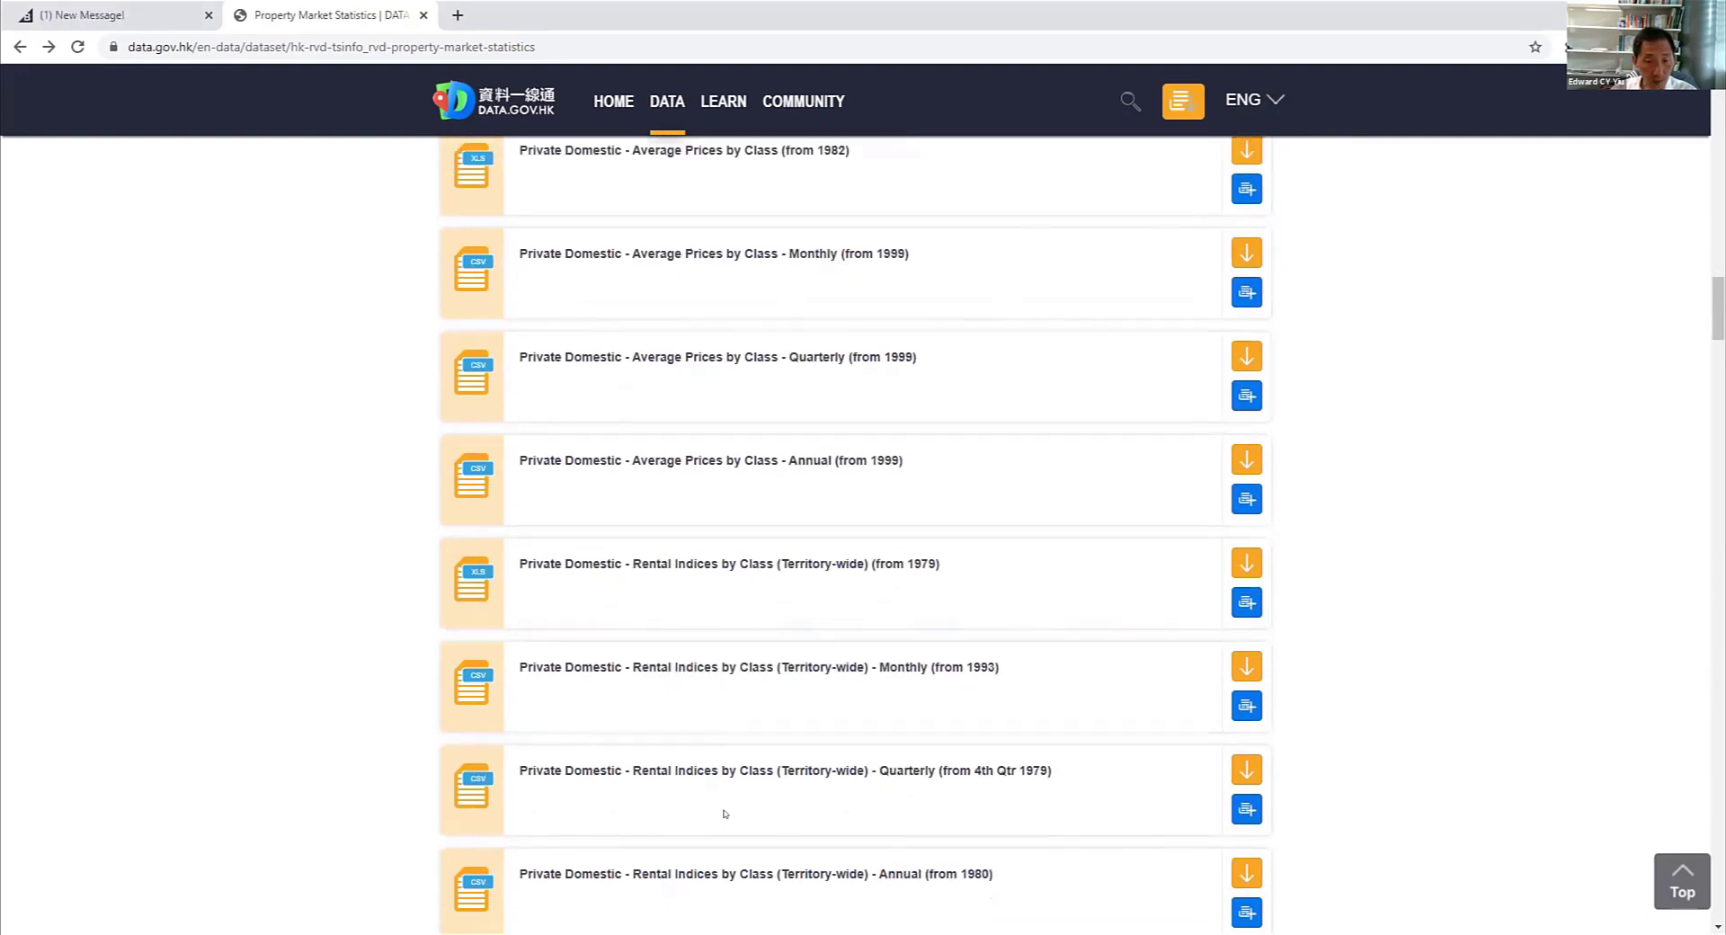
{"action": "scroll", "coordinate": [720, 813], "scroll_direction": "down", "scroll_amount": 10}
{"action": "scroll", "coordinate": [854, 535], "scroll_direction": "up", "scroll_amount": 3}
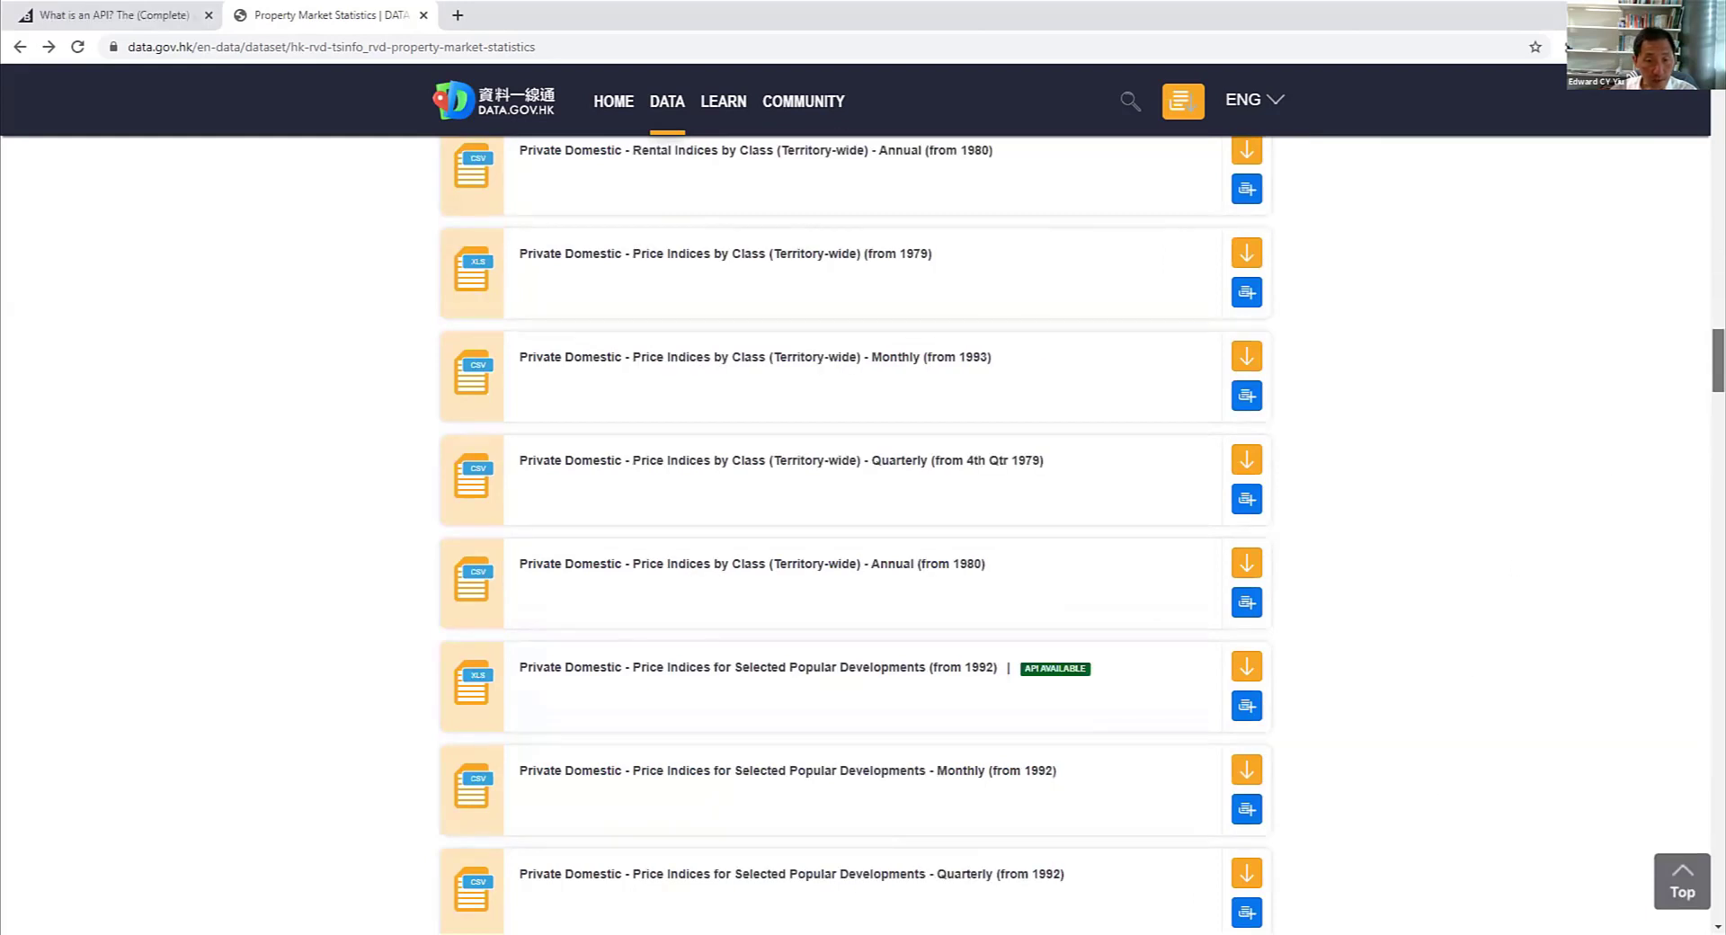
{"action": "scroll", "coordinate": [777, 267], "scroll_direction": "down", "scroll_amount": 2}
{"action": "scroll", "coordinate": [777, 267], "scroll_direction": "up", "scroll_amount": 1}
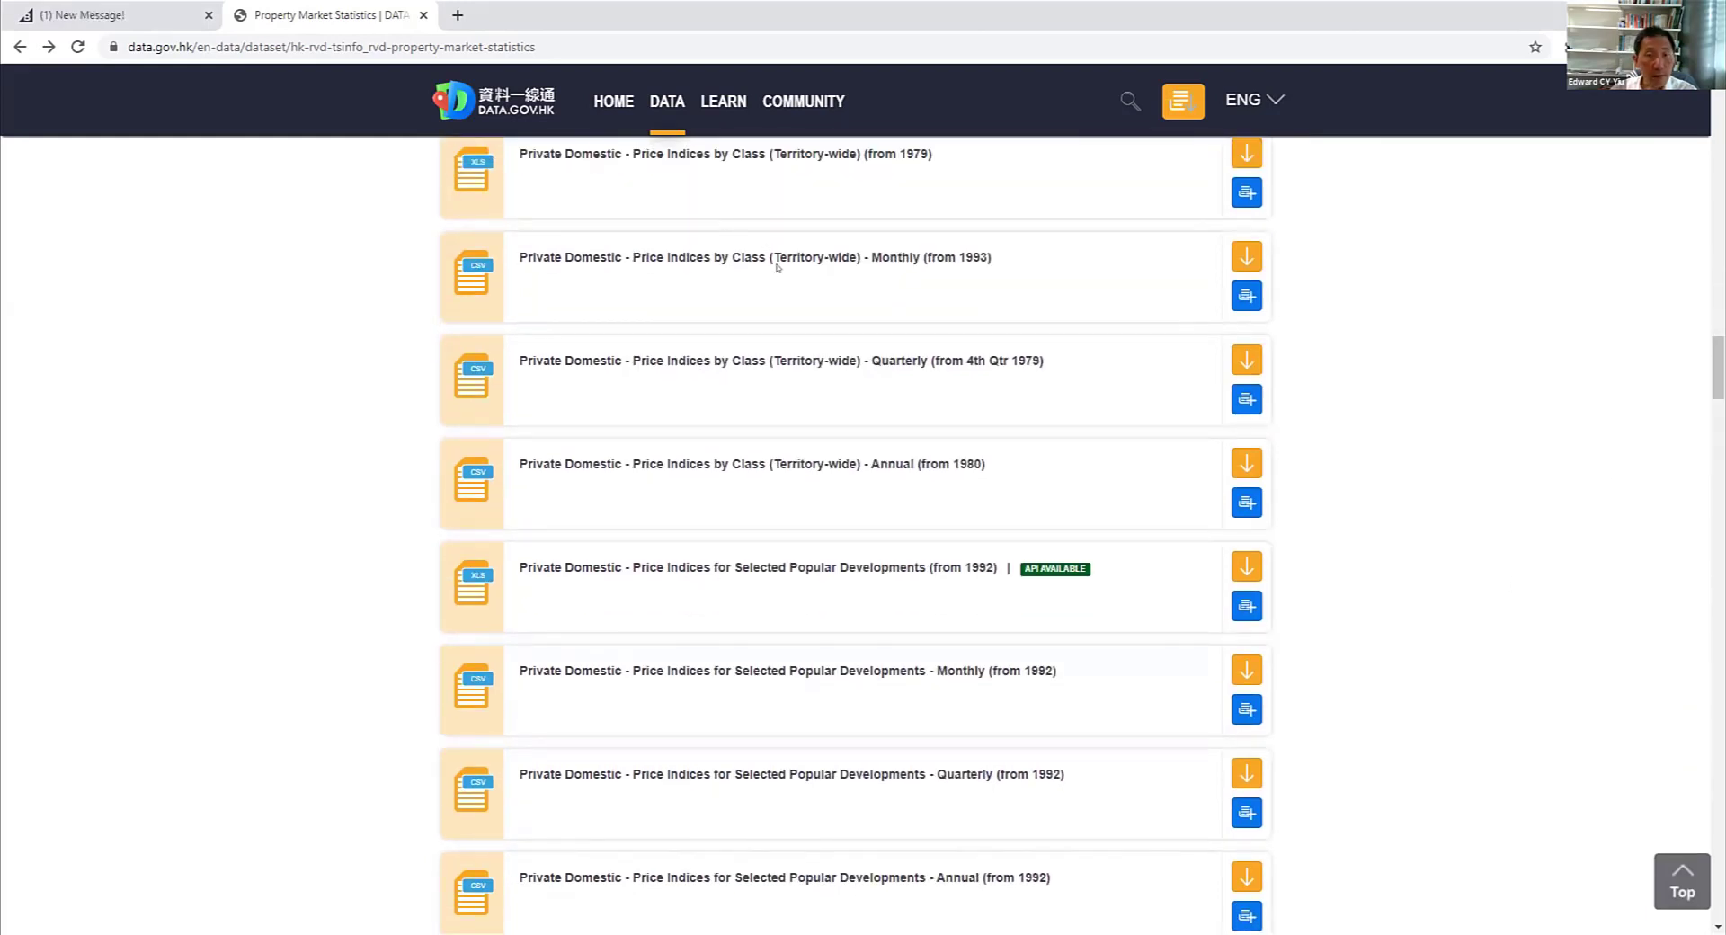
{"action": "left_click", "coordinate": [809, 266]}
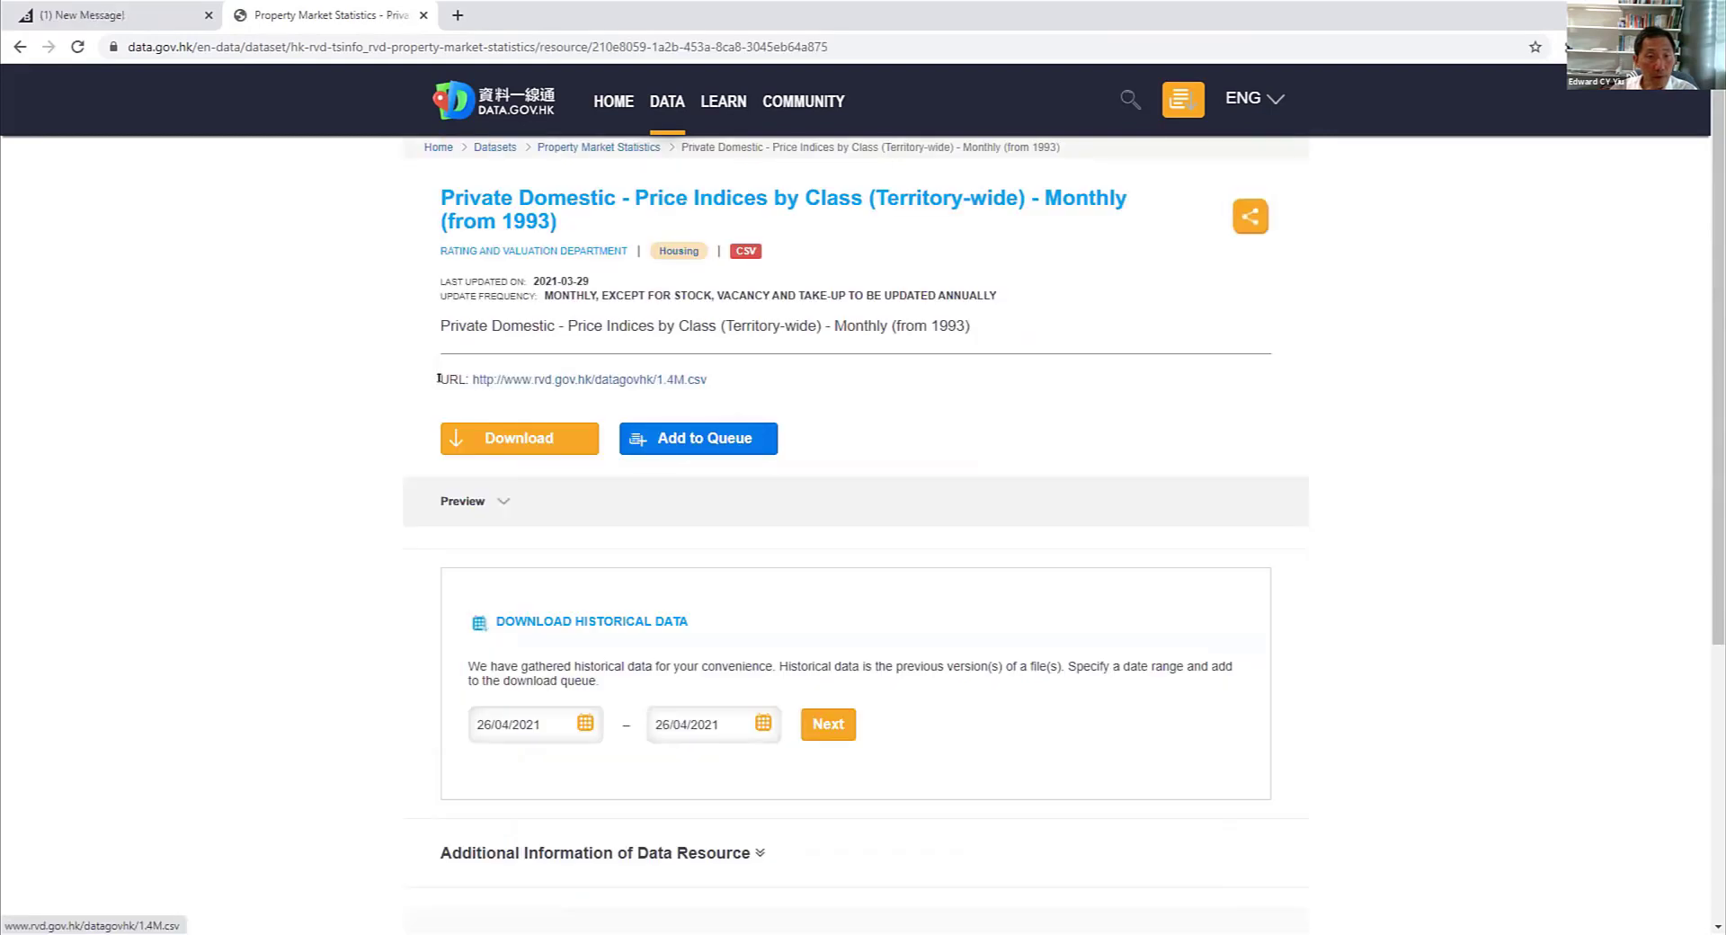
- Copy the CSV file's URL from the monthly price indices resource page
{"action": "left_click_drag", "start_coordinate": [436, 381], "coordinate": [709, 382]}
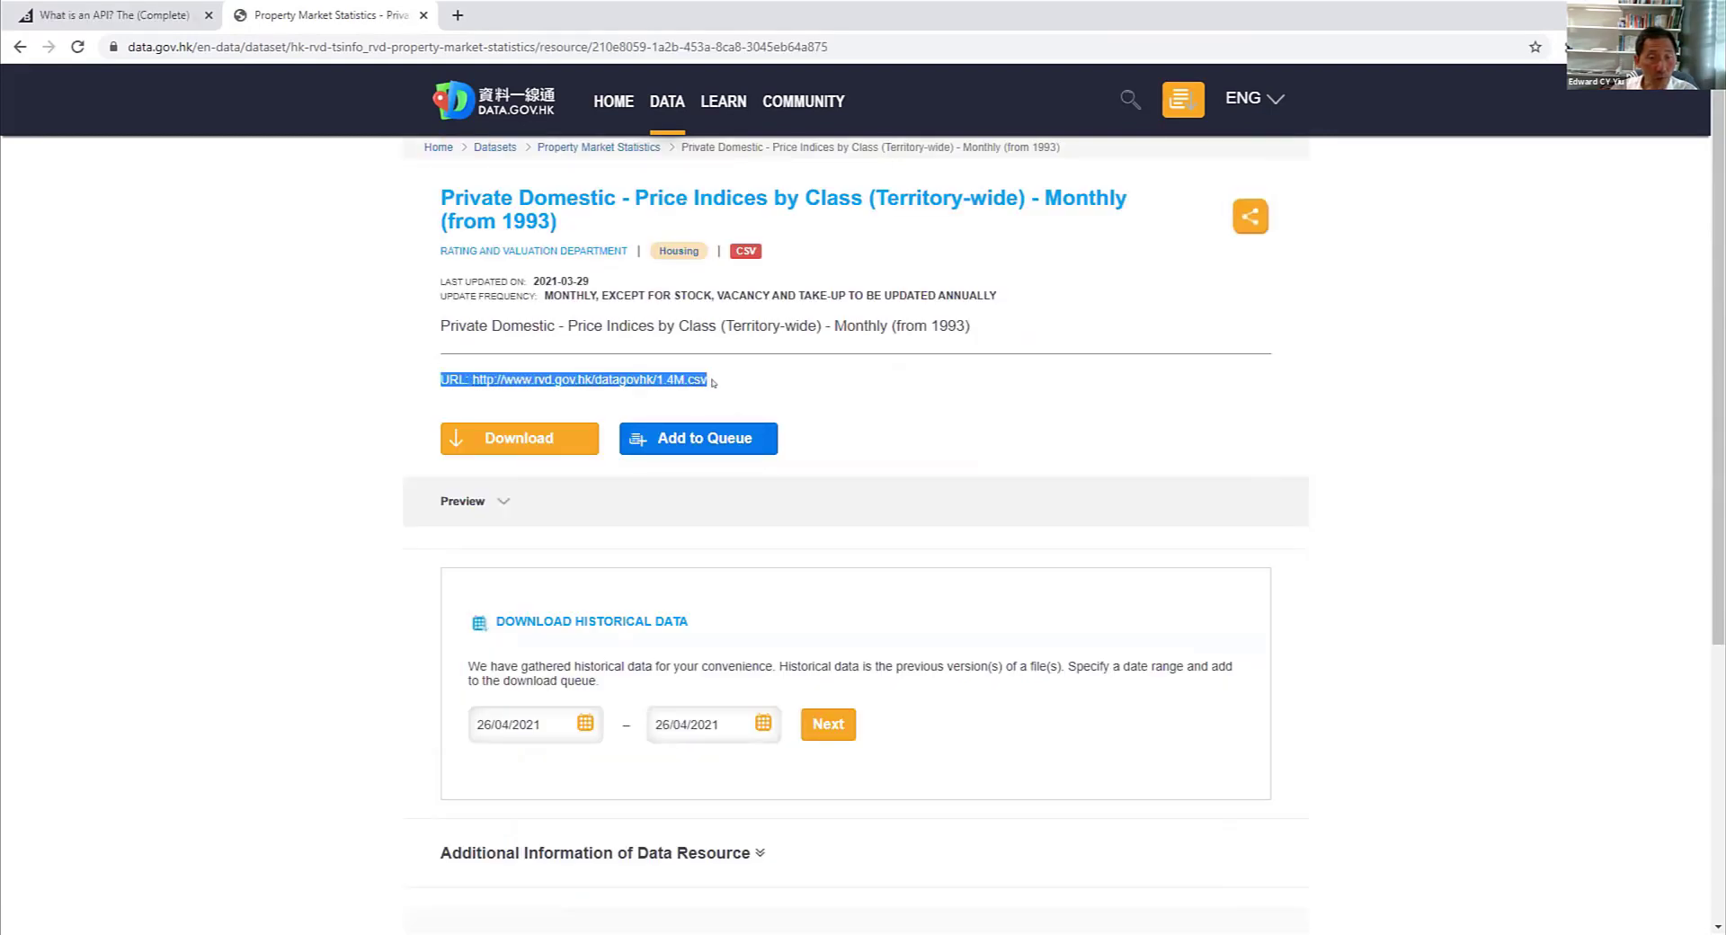
{"action": "left_click", "coordinate": [720, 382]}
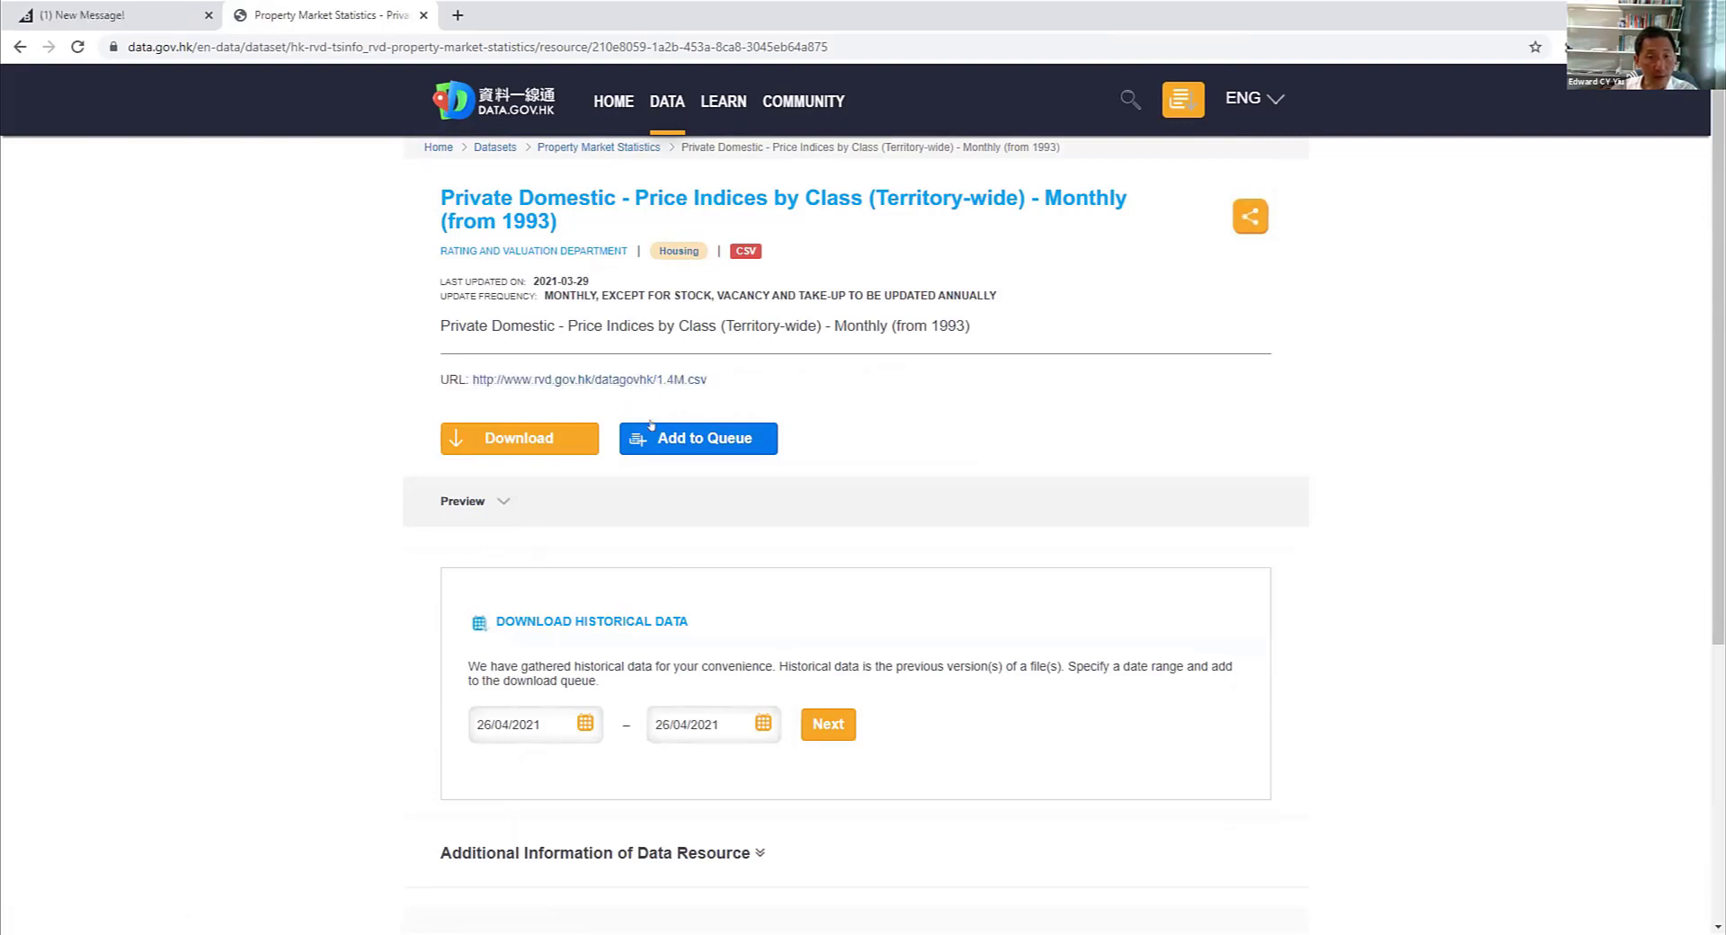
{"action": "left_click_drag", "start_coordinate": [710, 380], "coordinate": [468, 372]}
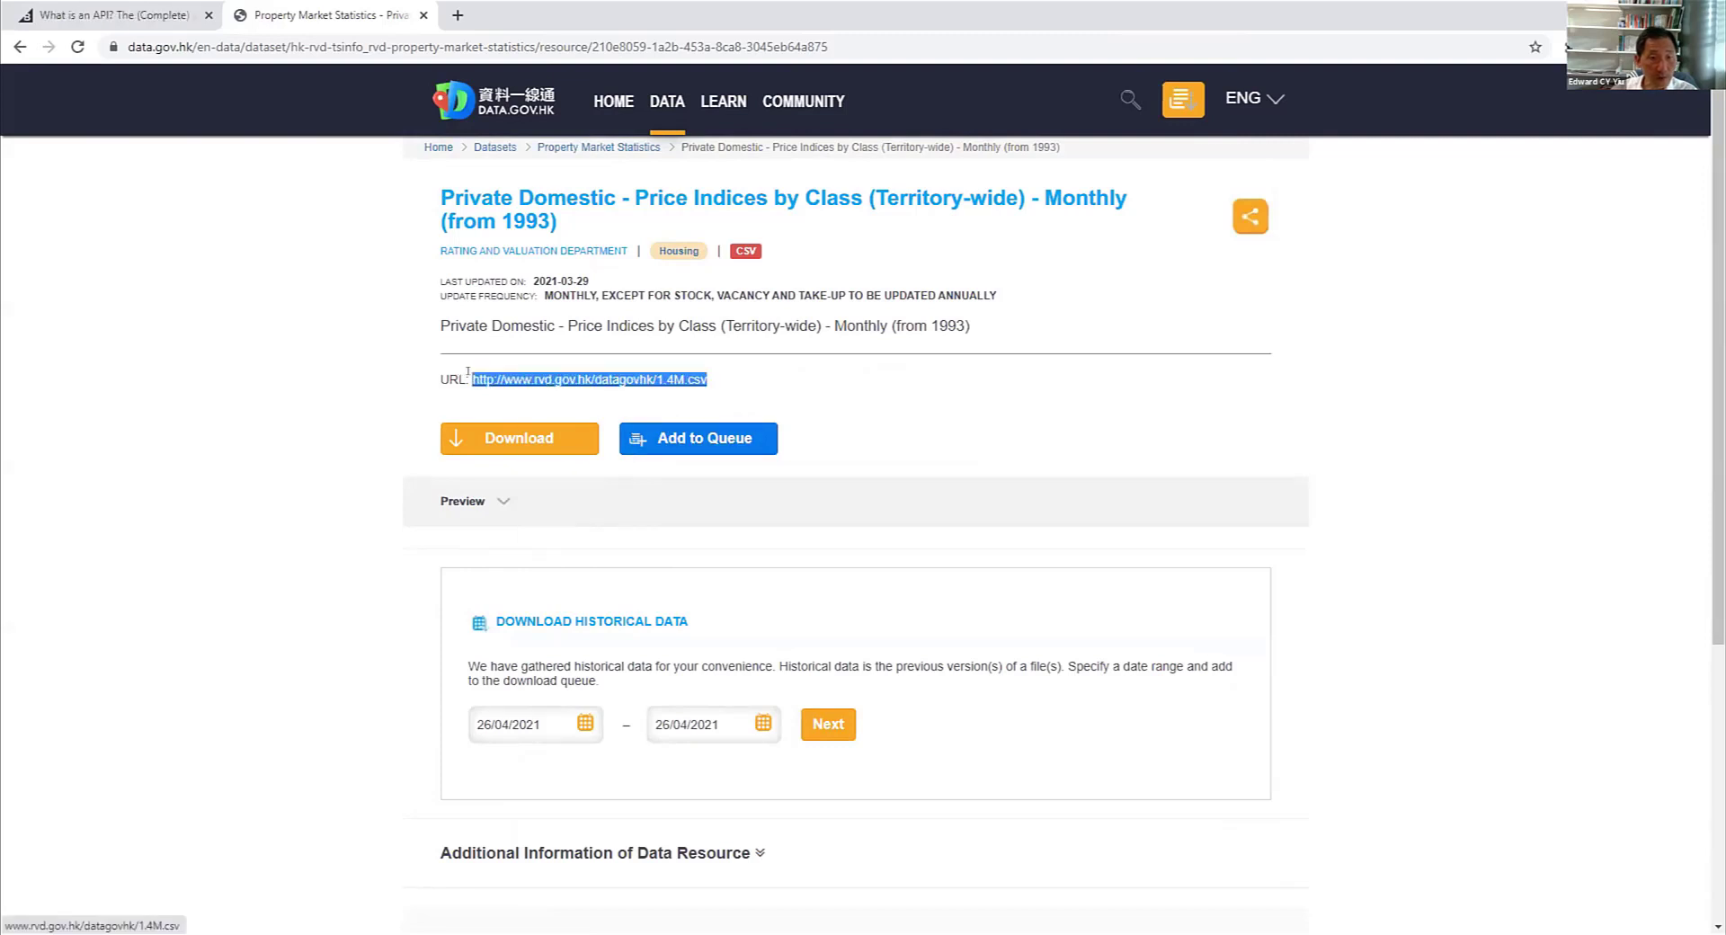
{"action": "right_click", "coordinate": [512, 371]}
{"action": "left_click", "coordinate": [549, 508]}
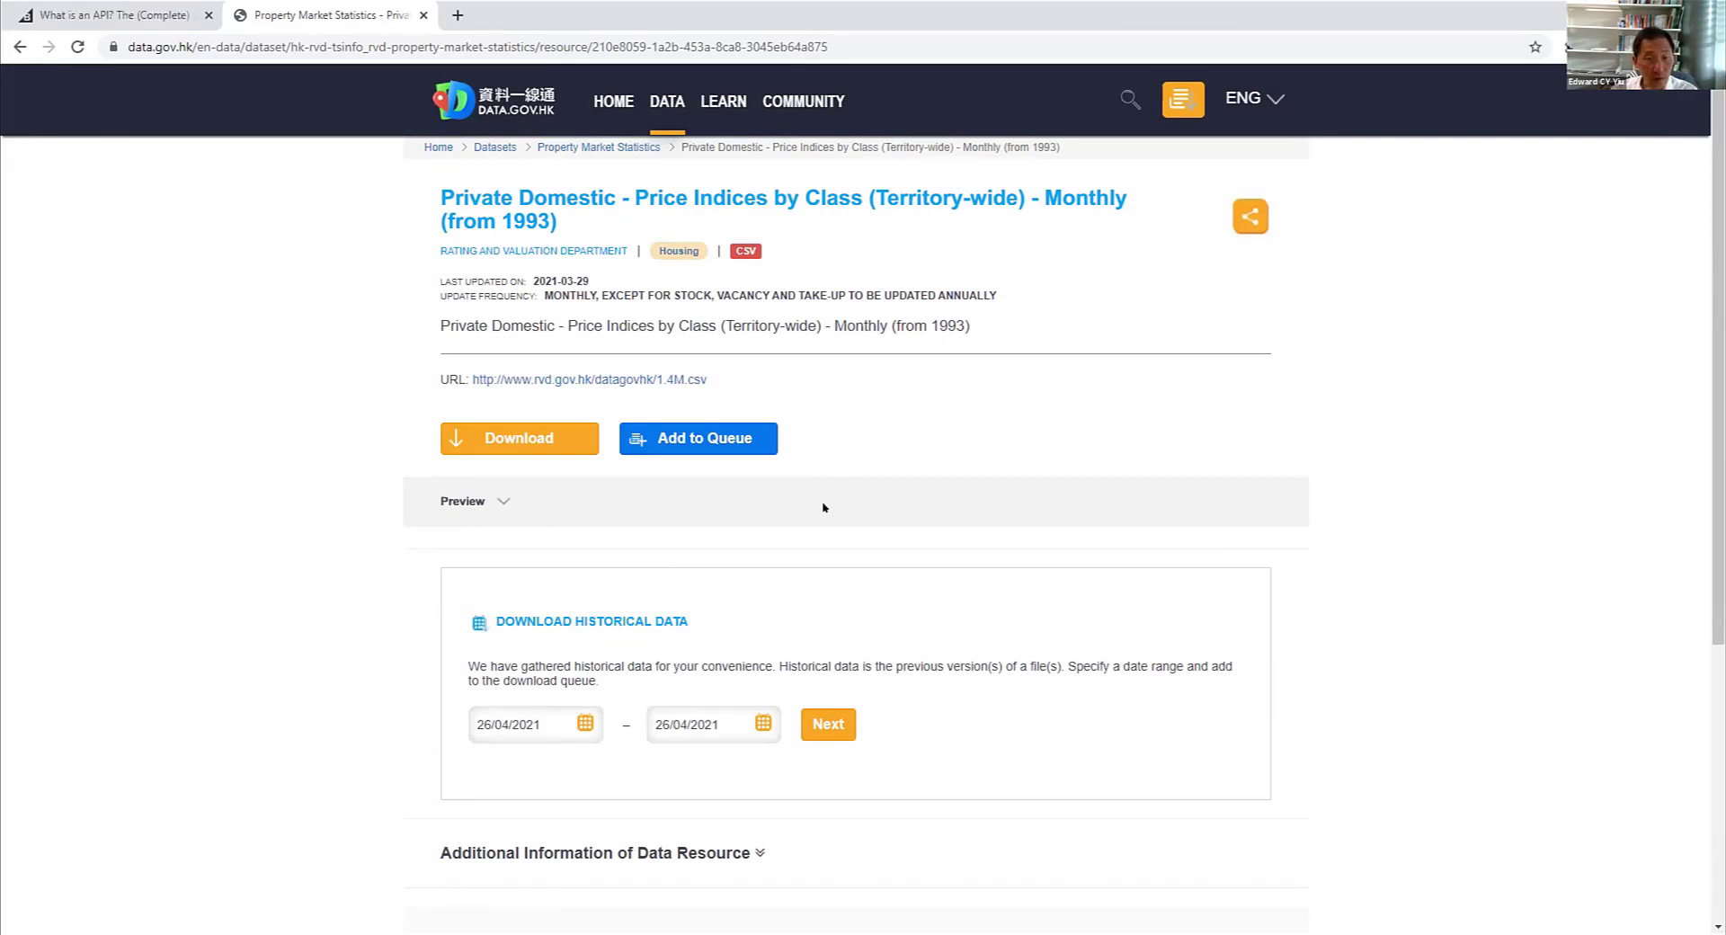
- In Parabola's RVD HPI flow, add a "Pull from an API" step directly below the API Import step
{"action": "left_click_drag", "start_coordinate": [1669, 569], "coordinate": [1697, 619]}
{"action": "left_click_drag", "start_coordinate": [1715, 608], "coordinate": [1699, 771]}
{"action": "scroll", "coordinate": [1329, 465], "scroll_direction": "up", "scroll_amount": 3}
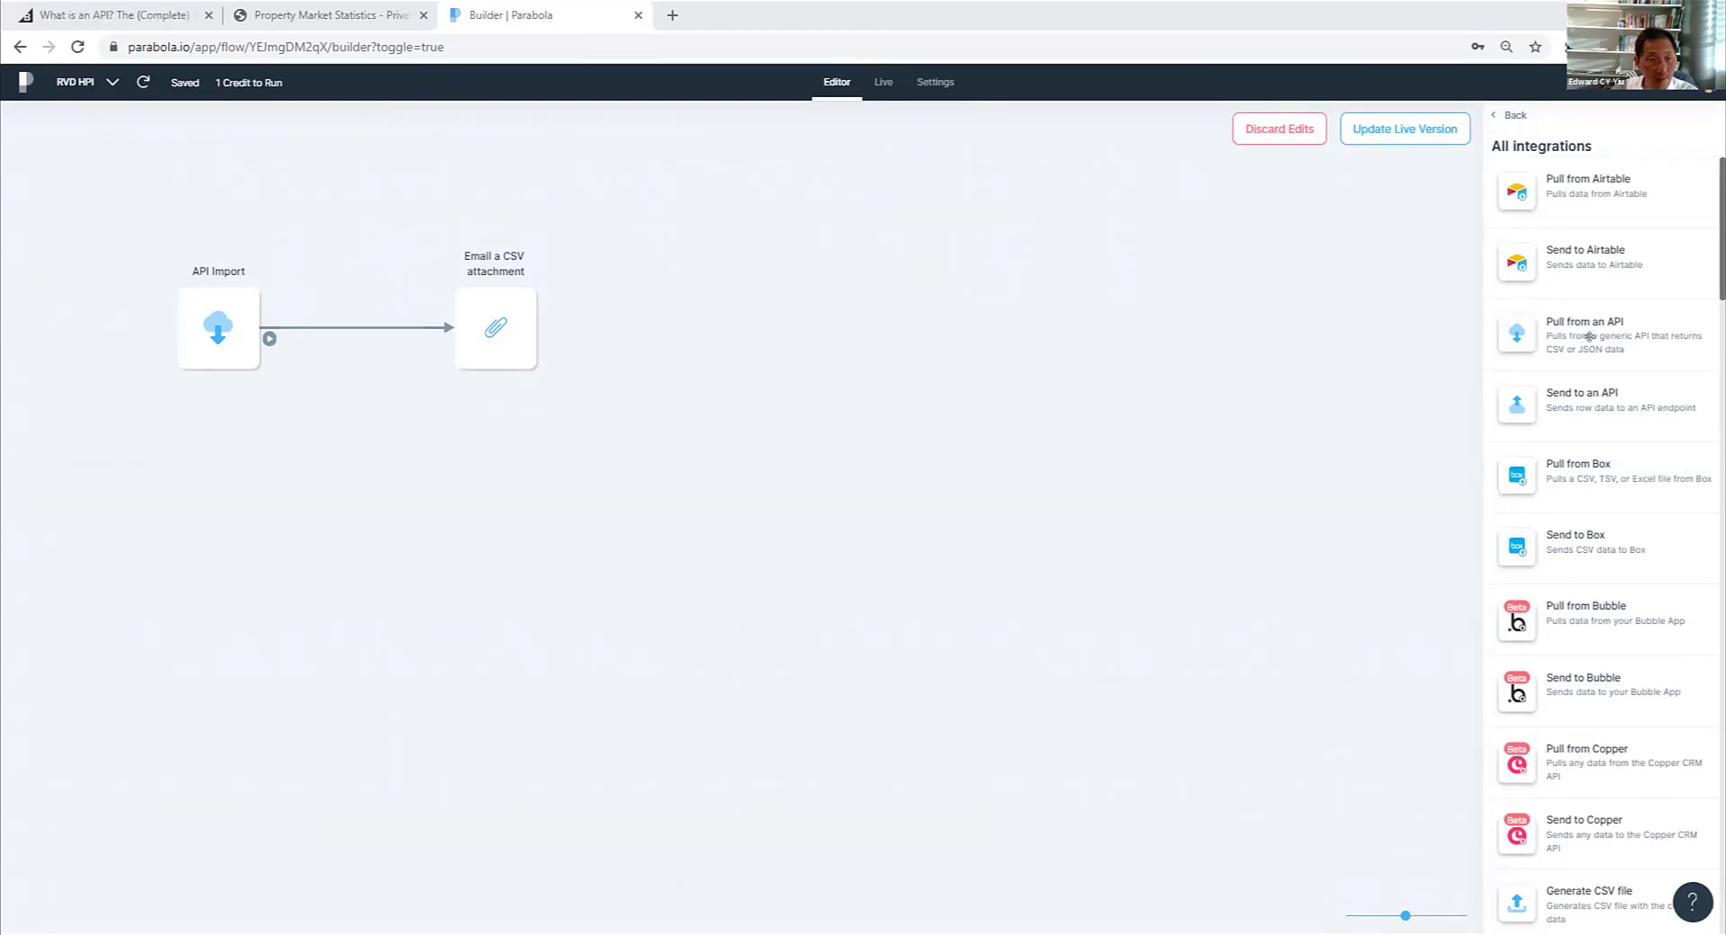
{"action": "left_click_drag", "start_coordinate": [1588, 336], "coordinate": [184, 422]}
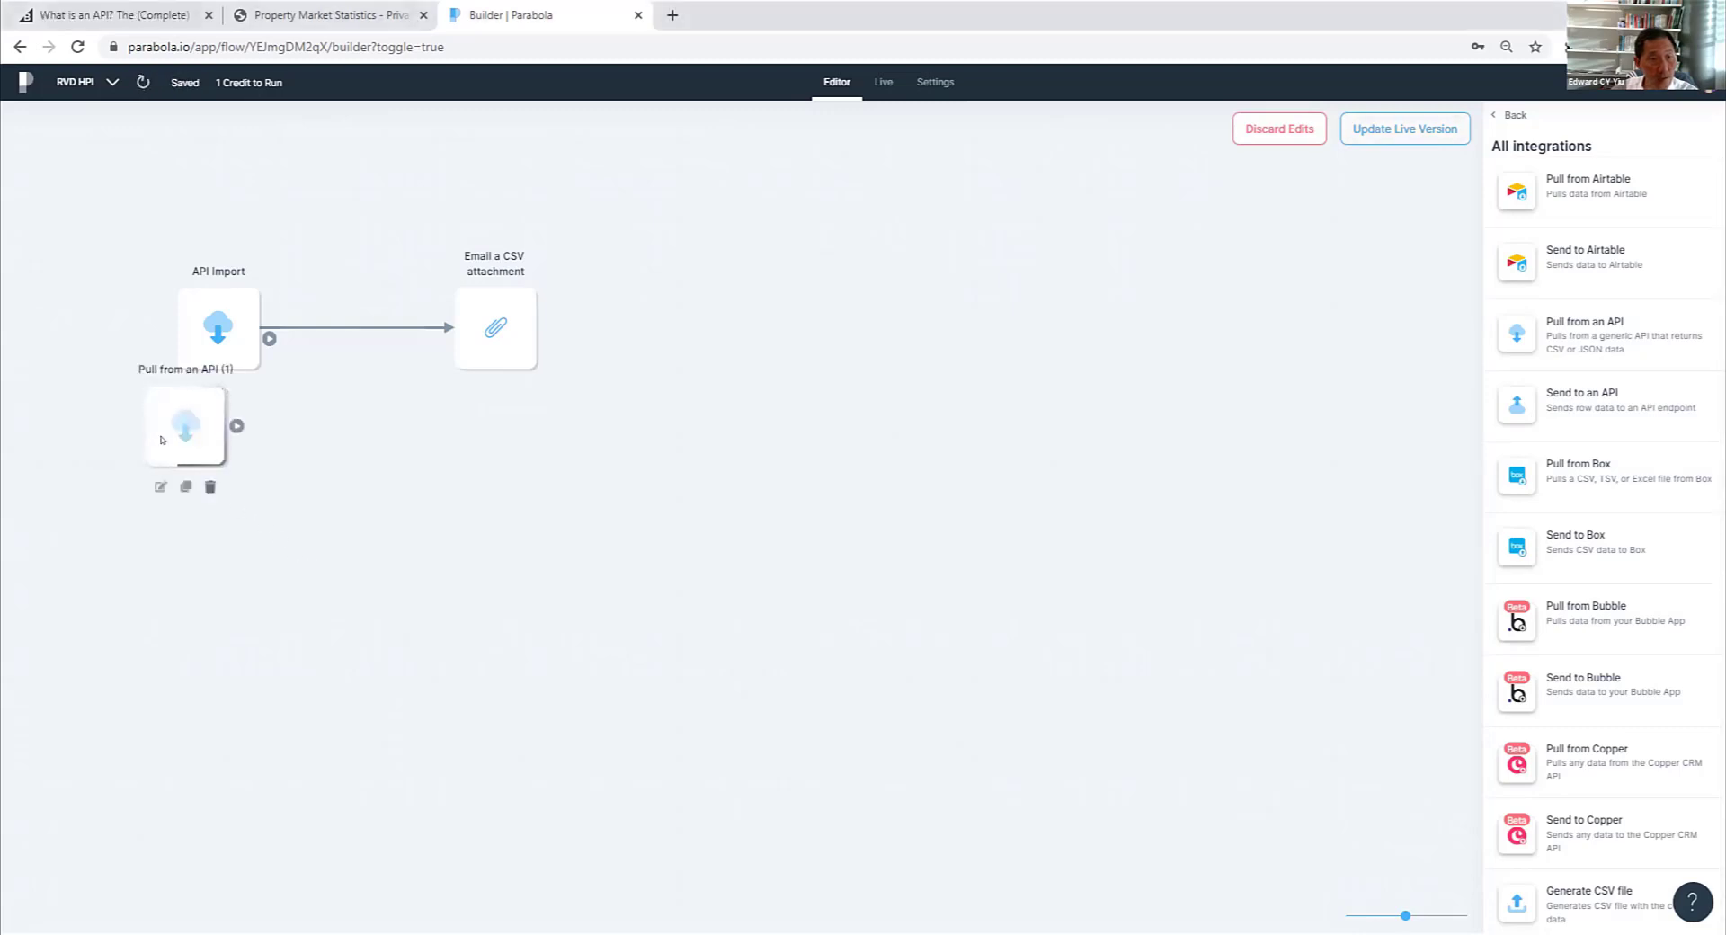
{"action": "left_click_drag", "start_coordinate": [167, 404], "coordinate": [196, 458]}
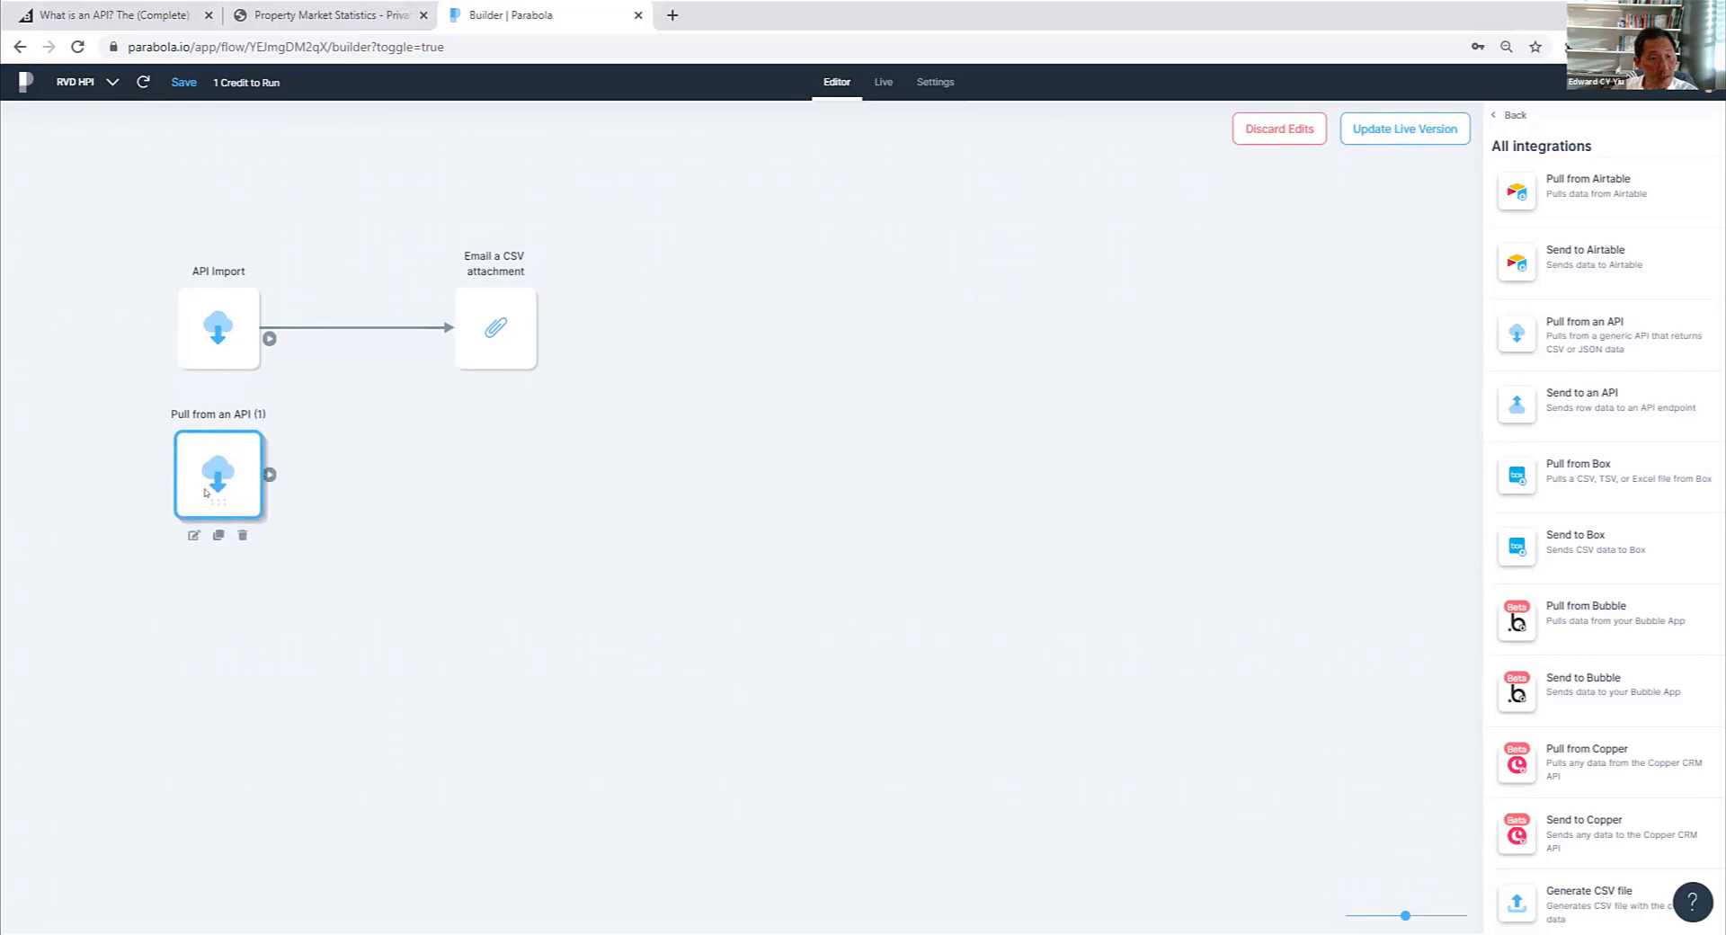
{"action": "left_click", "coordinate": [192, 537]}
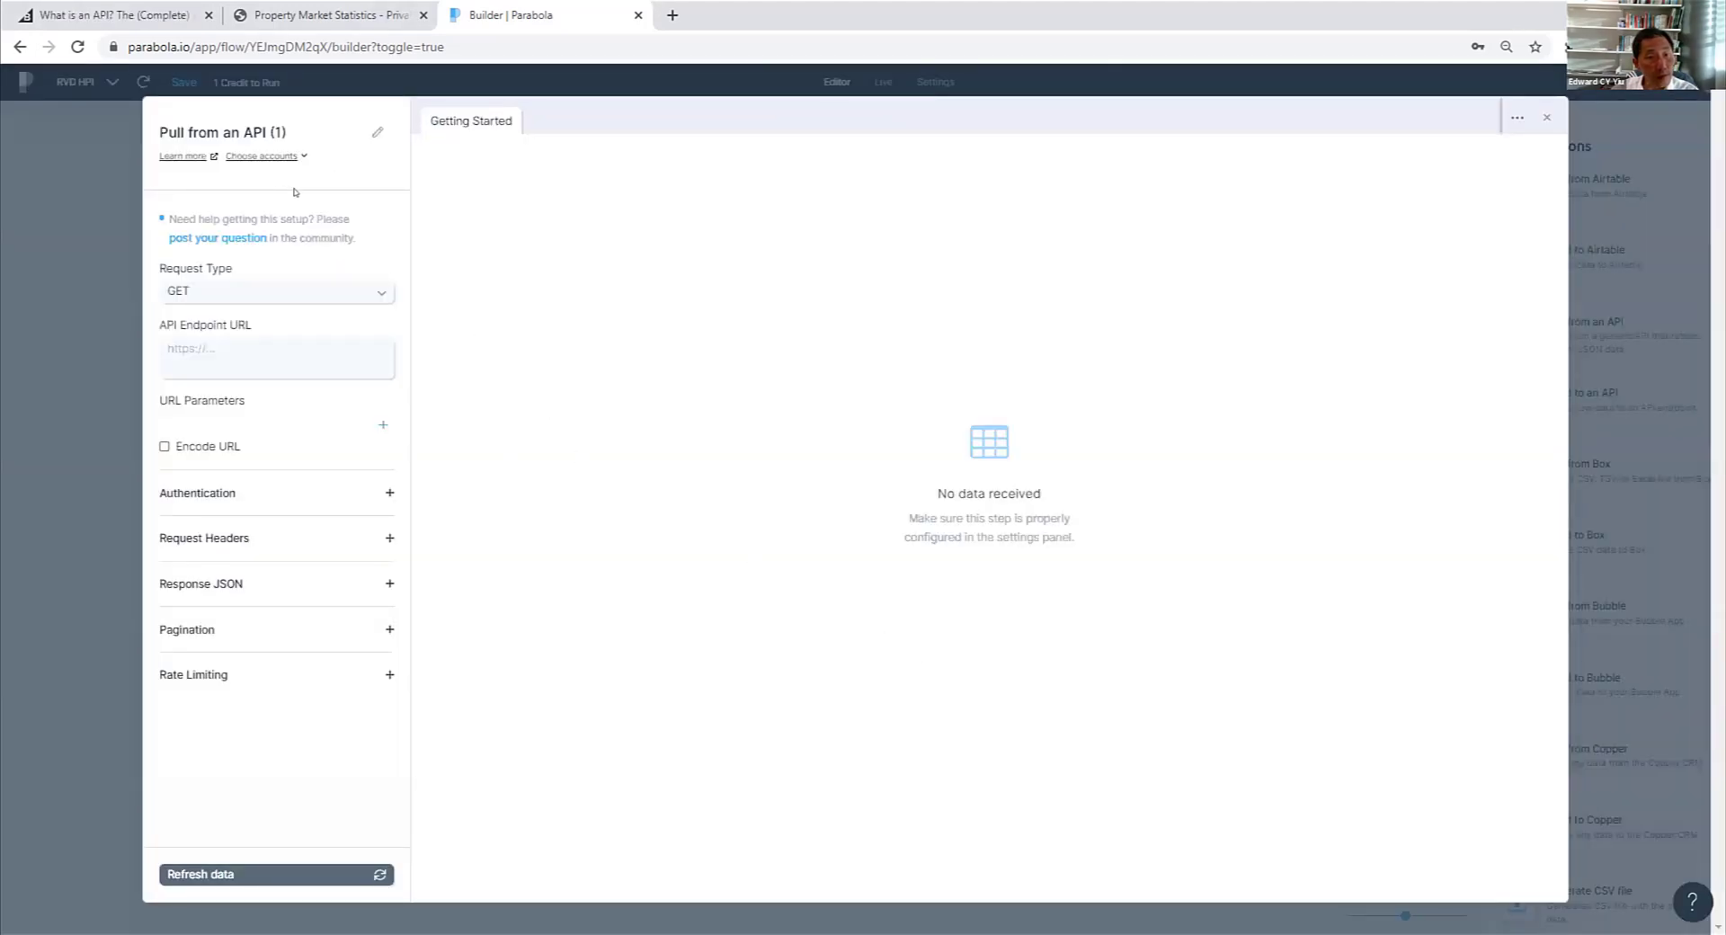
{"action": "left_click", "coordinate": [366, 293]}
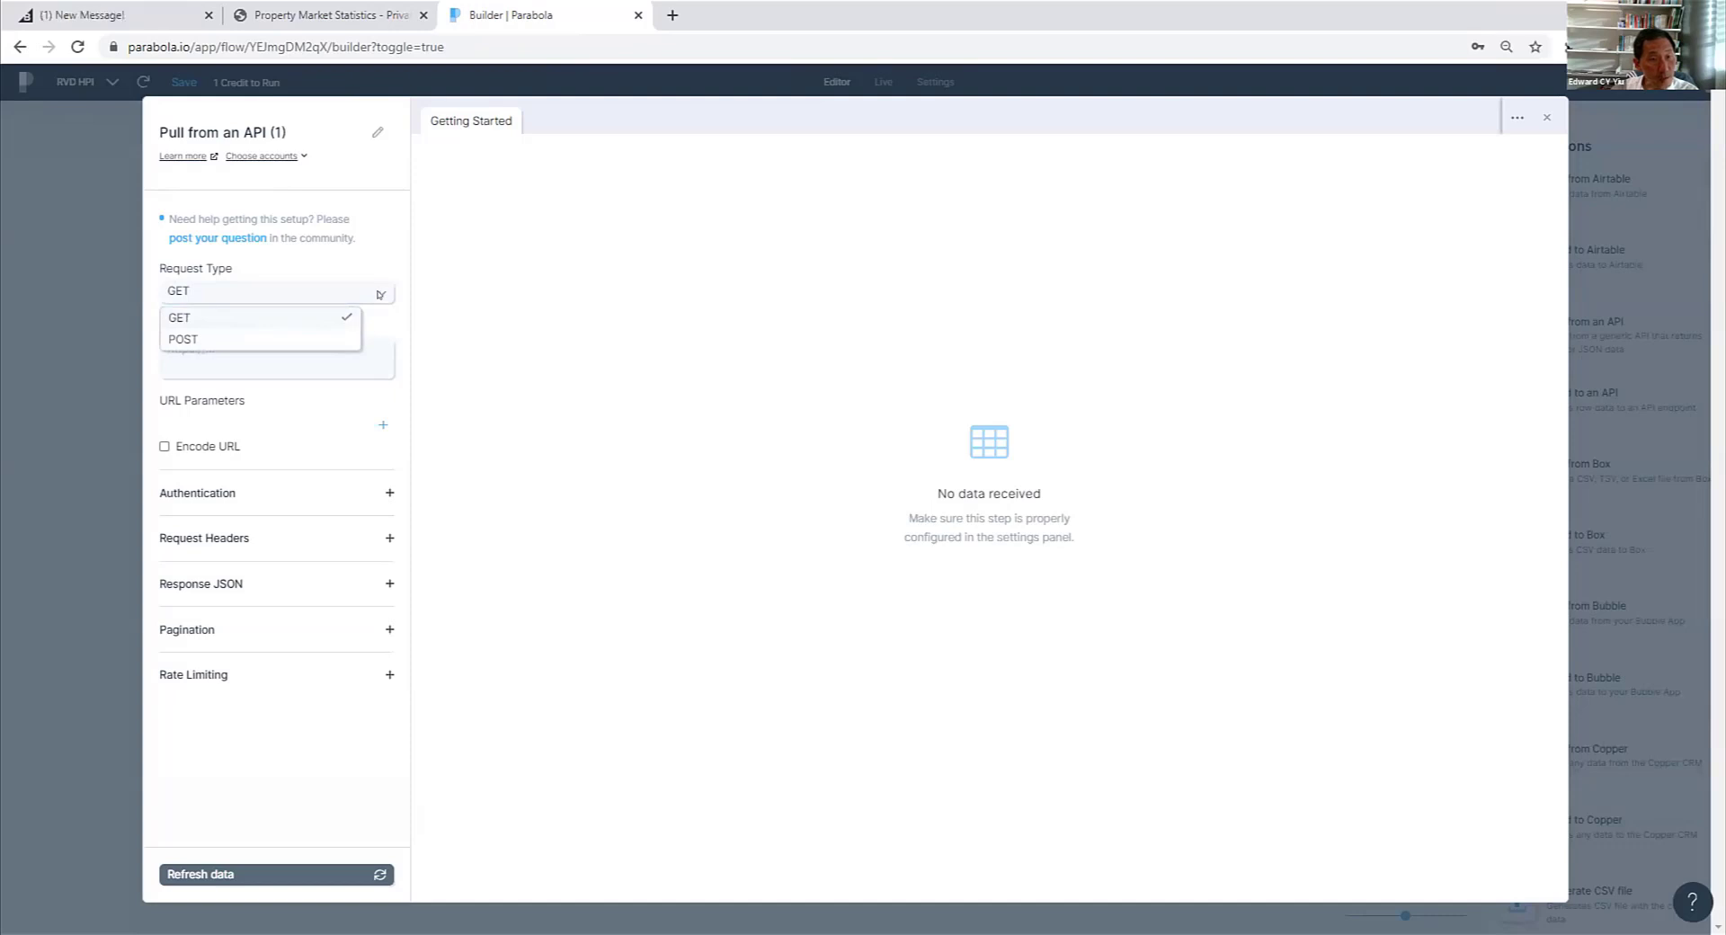
{"action": "left_click", "coordinate": [380, 295]}
{"action": "left_click", "coordinate": [185, 351]}
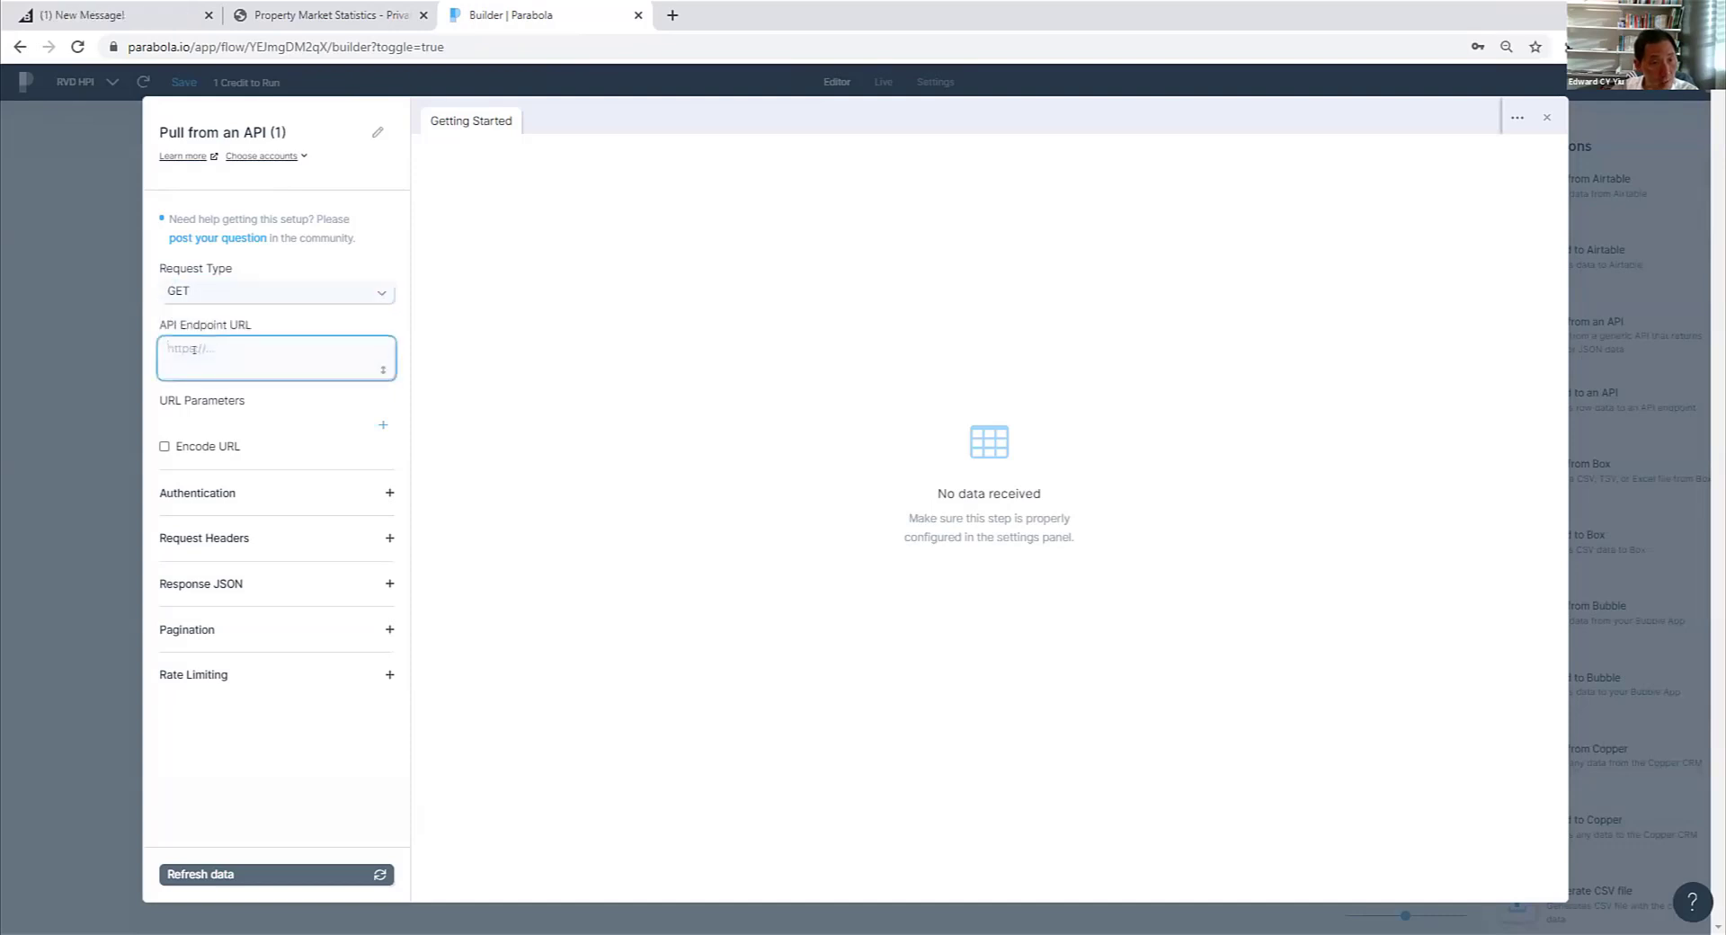
{"action": "right_click", "coordinate": [201, 353]}
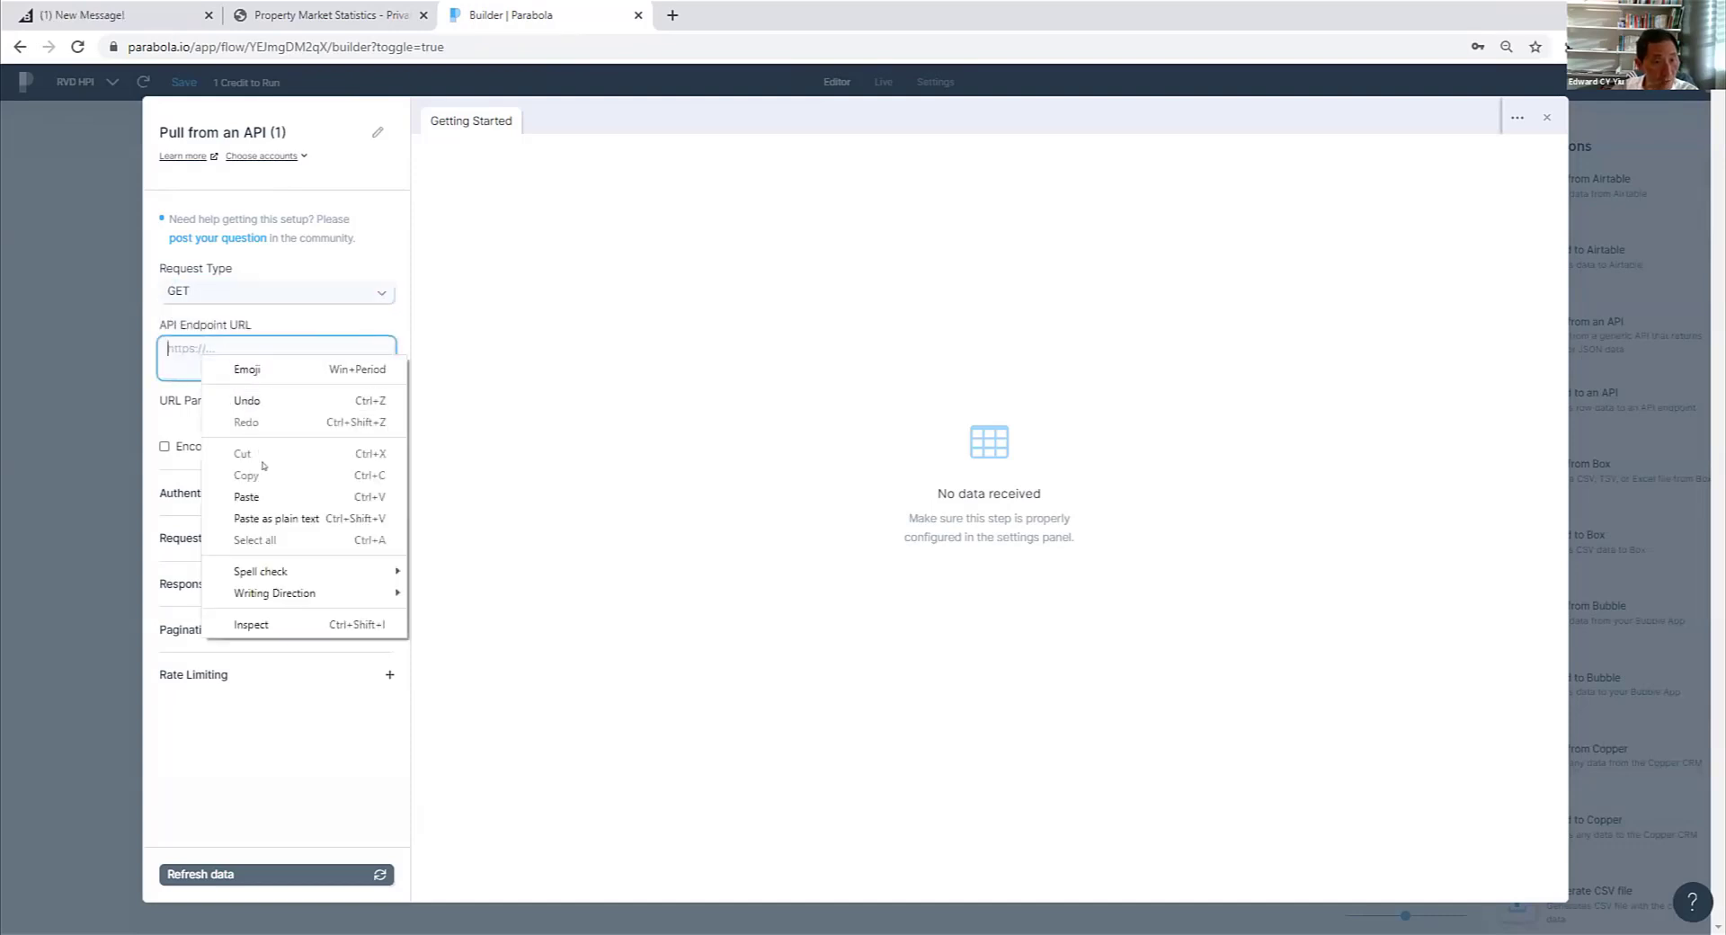
{"action": "left_click", "coordinate": [246, 496]}
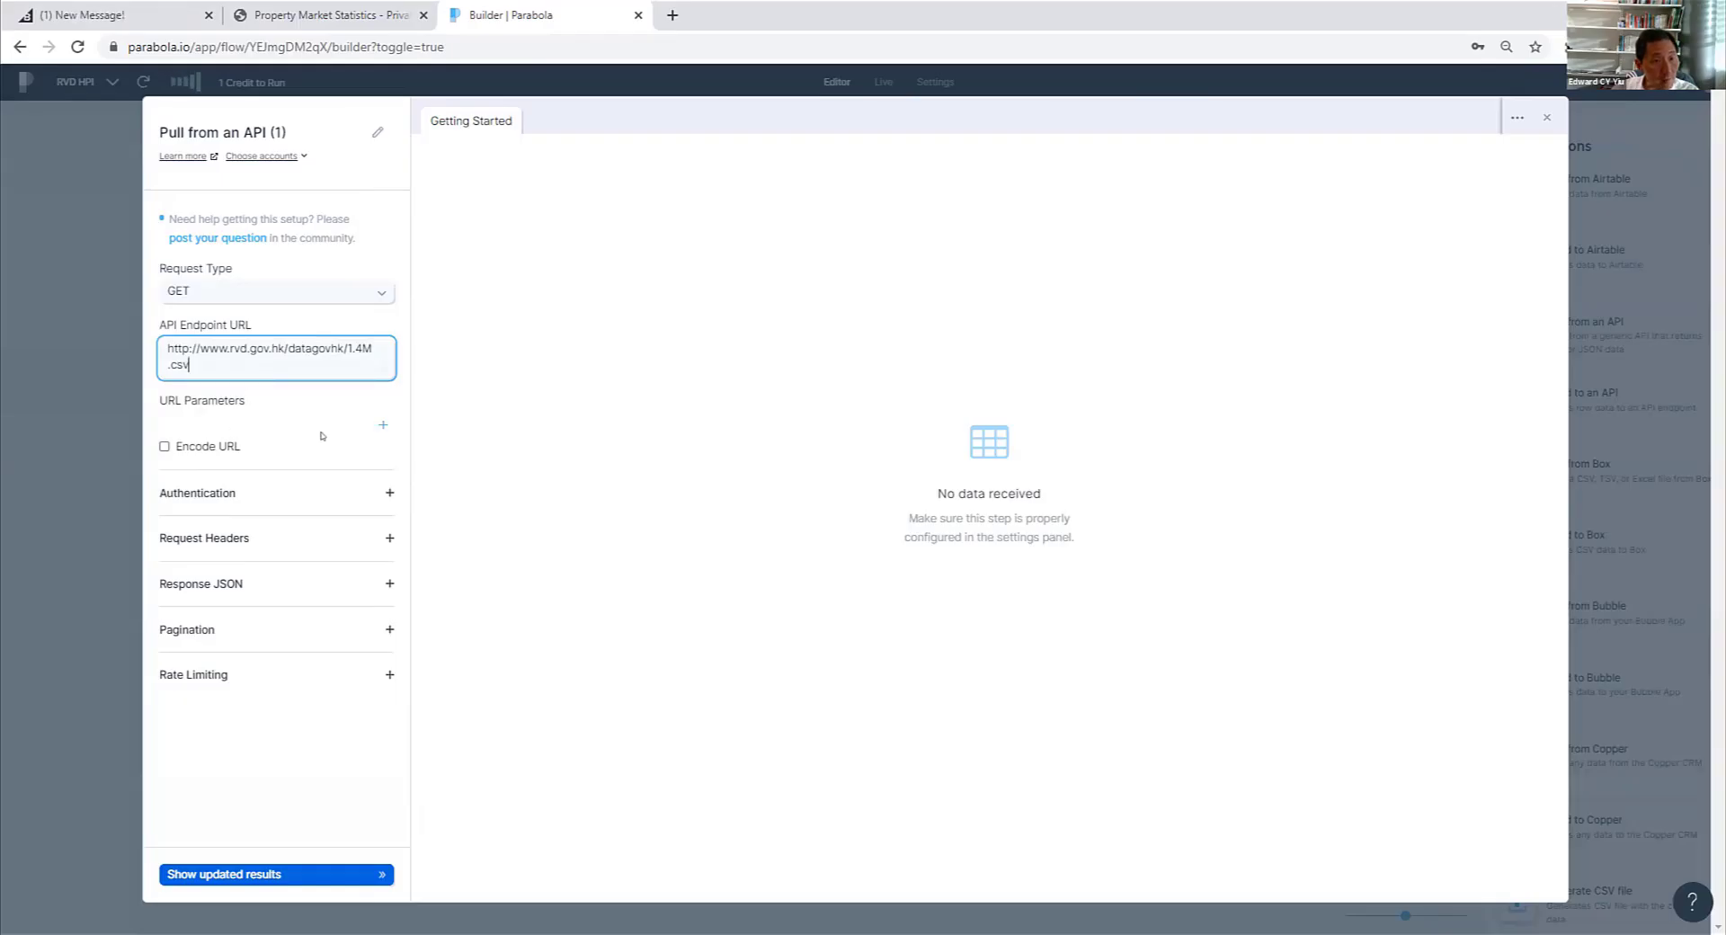
{"action": "left_click", "coordinate": [293, 735]}
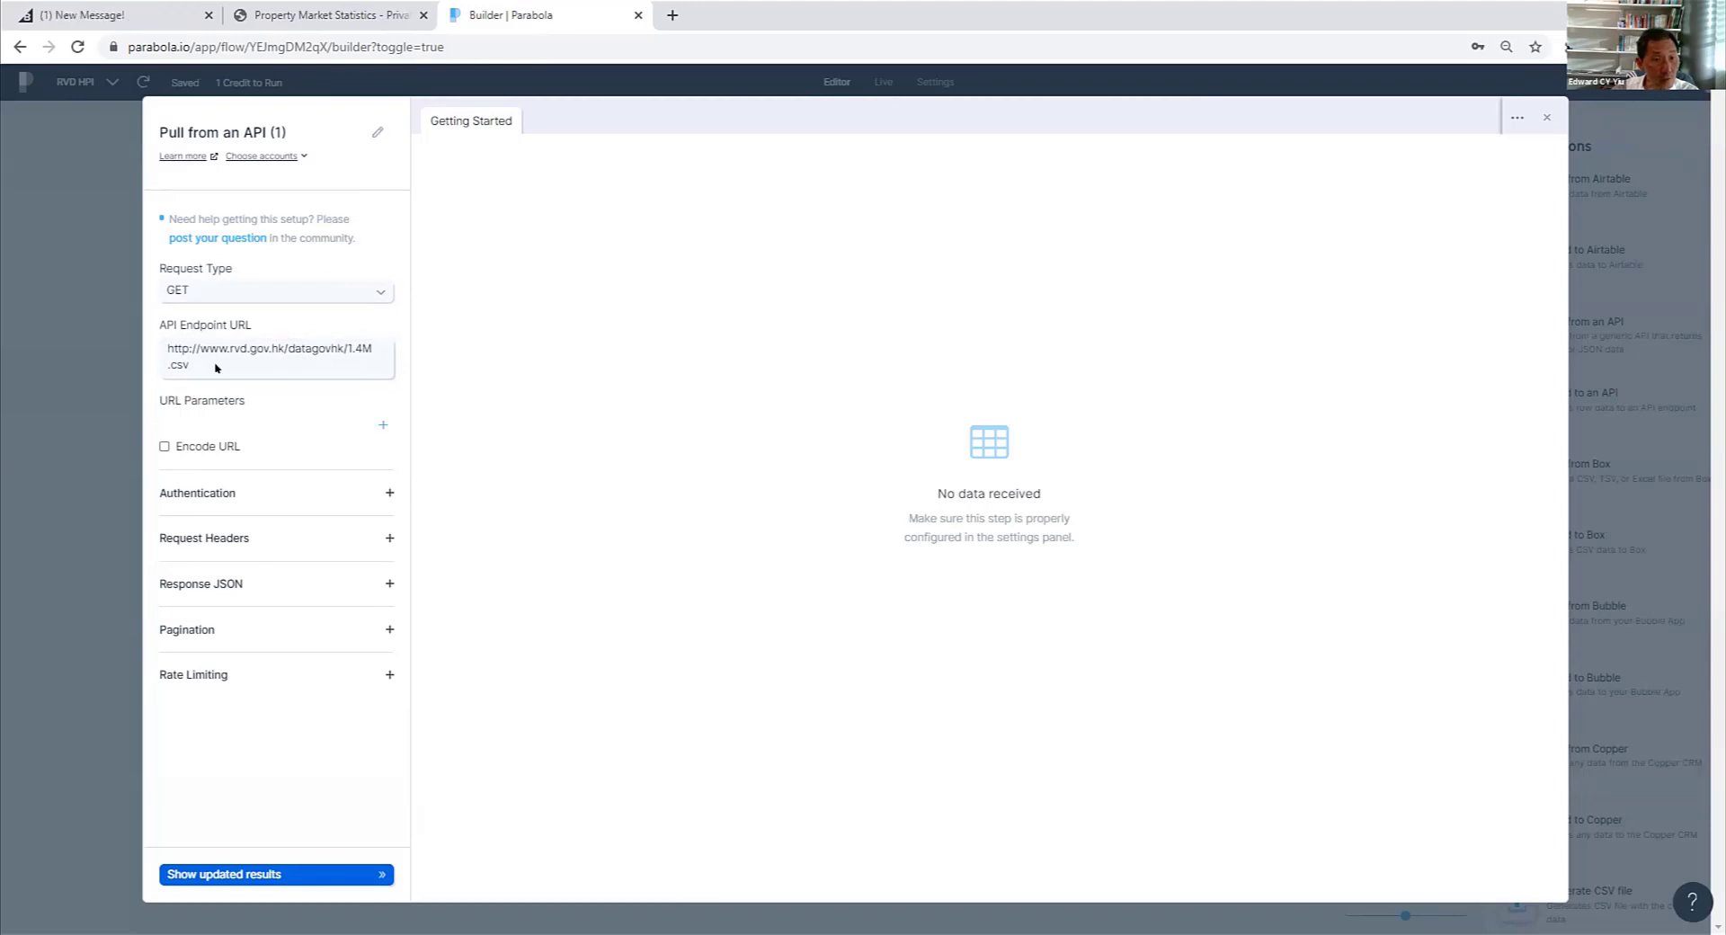
{"action": "left_click", "coordinate": [237, 352]}
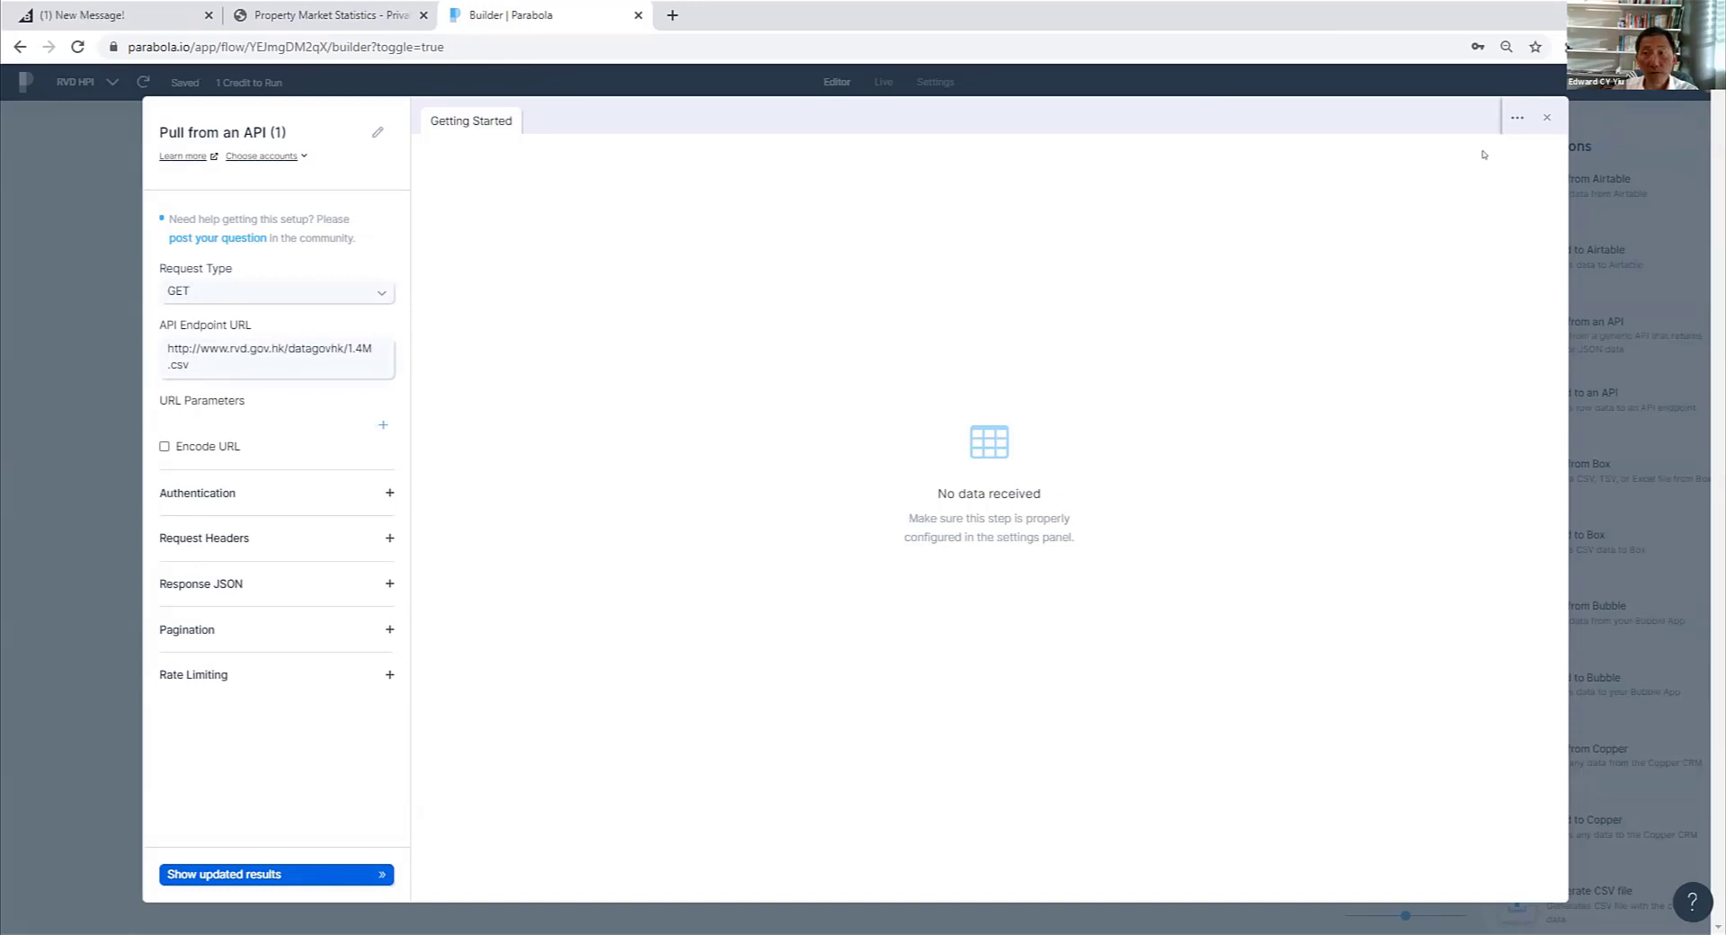
- Load the API step's updated results, review the price index rows through to the last one, and close the step
{"action": "left_click", "coordinate": [231, 874]}
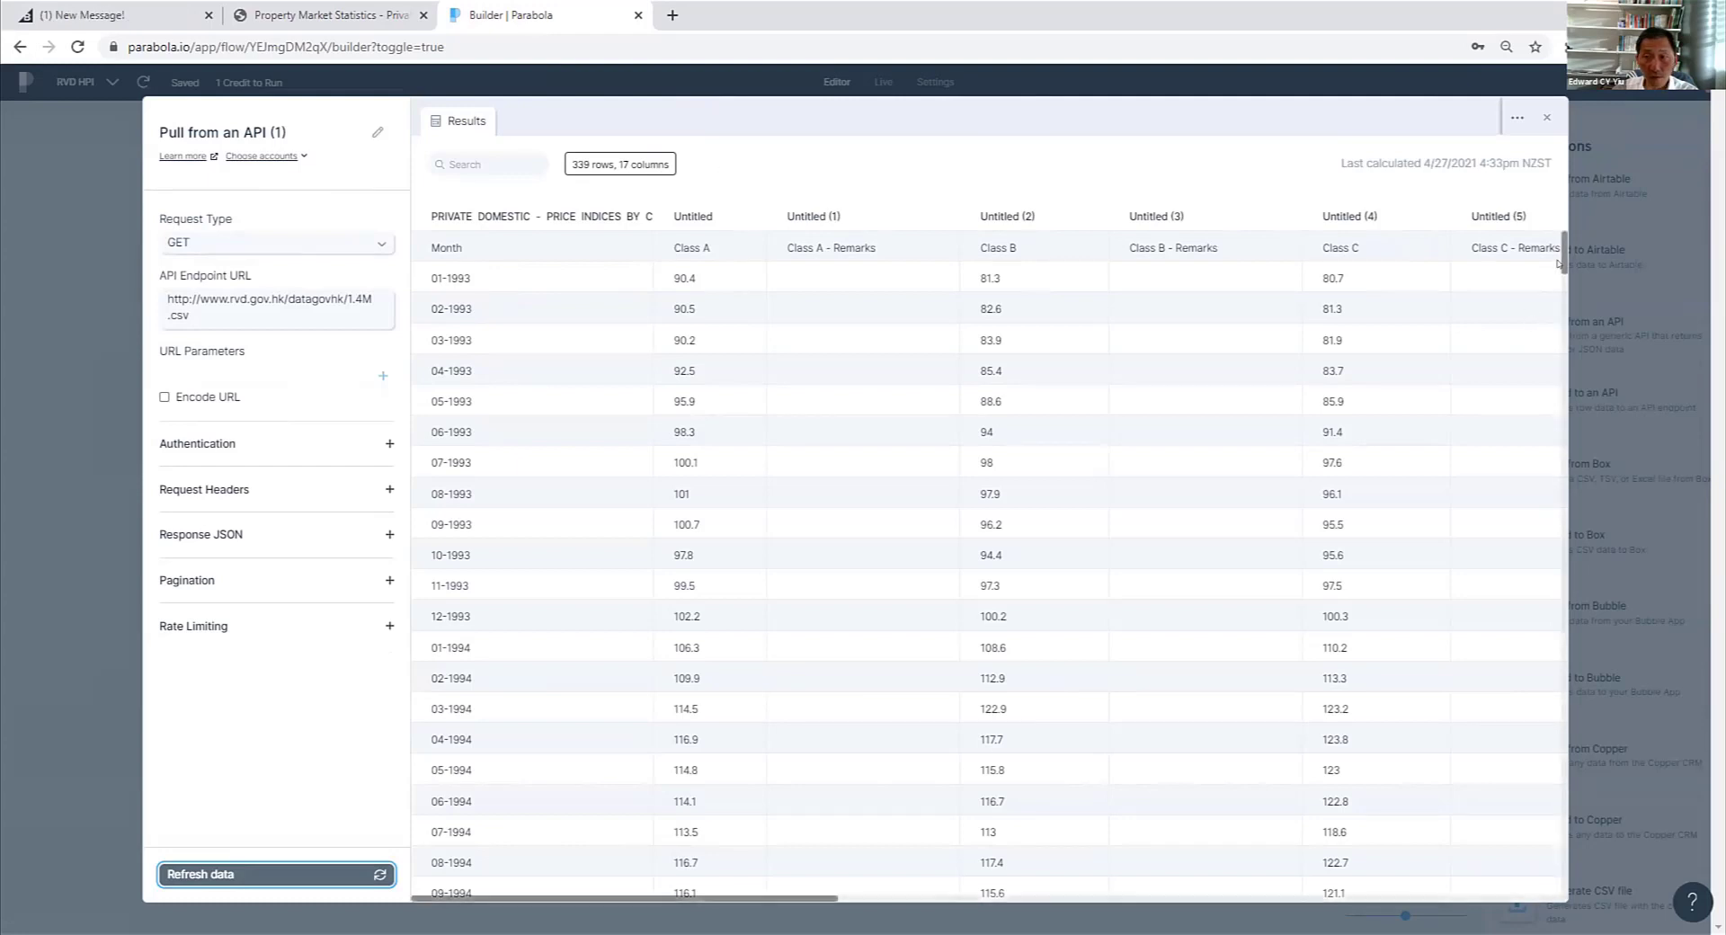
{"action": "left_click_drag", "start_coordinate": [1558, 264], "coordinate": [1556, 896]}
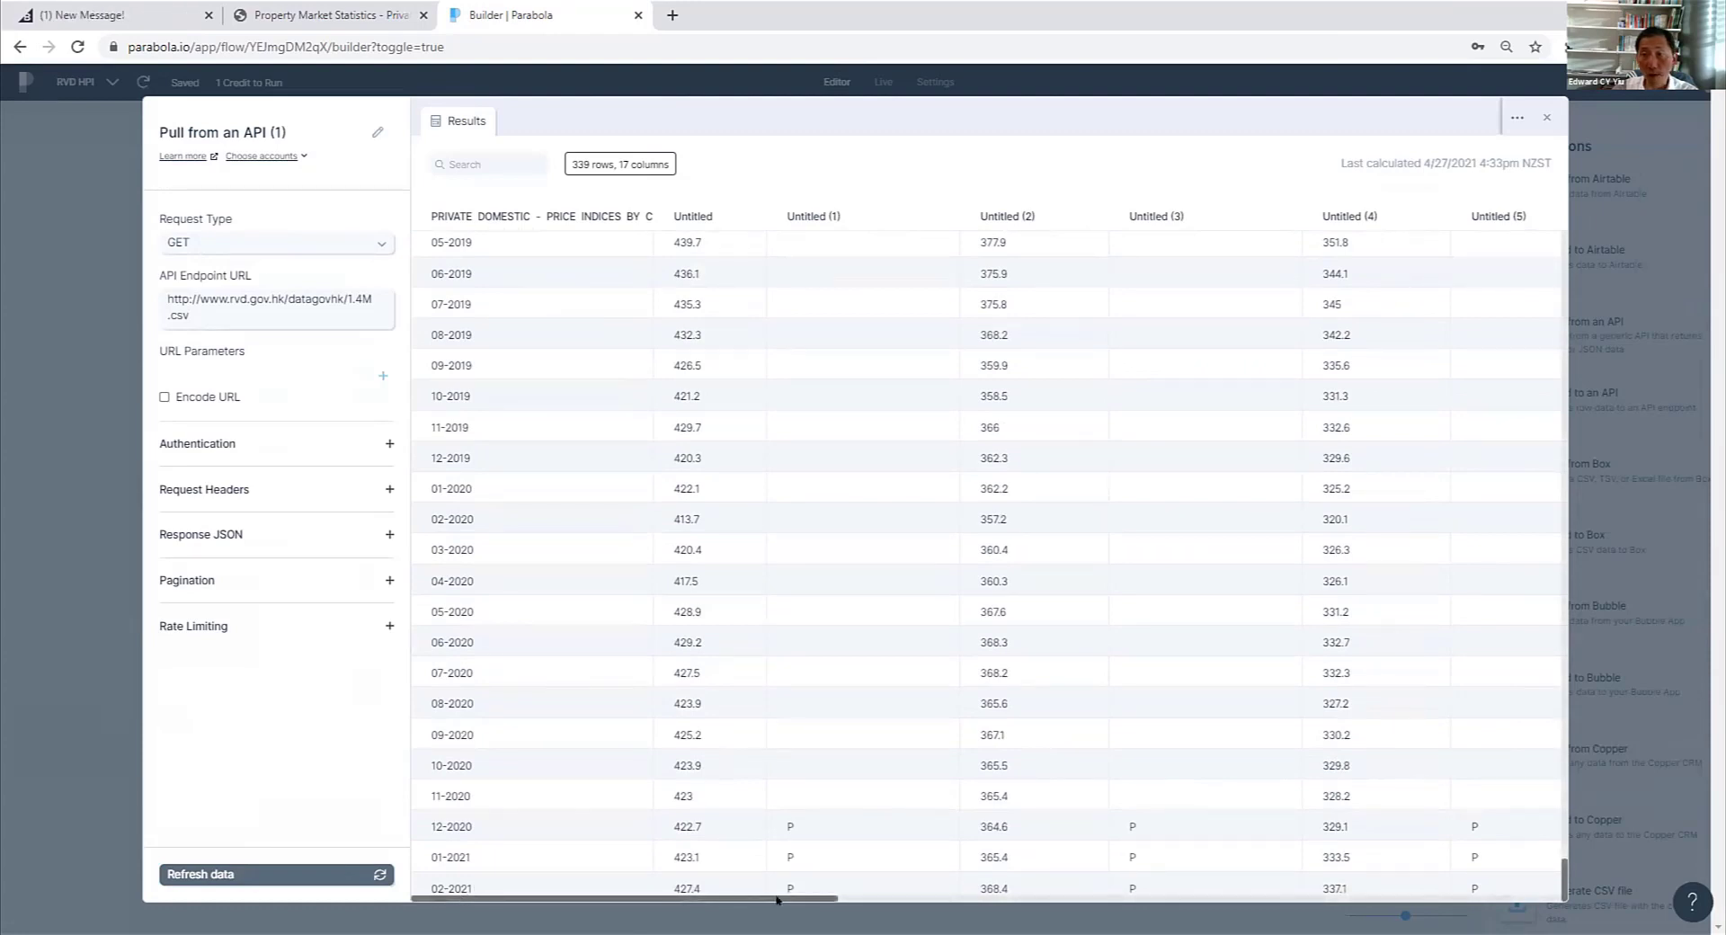
{"action": "left_click", "coordinate": [1545, 117]}
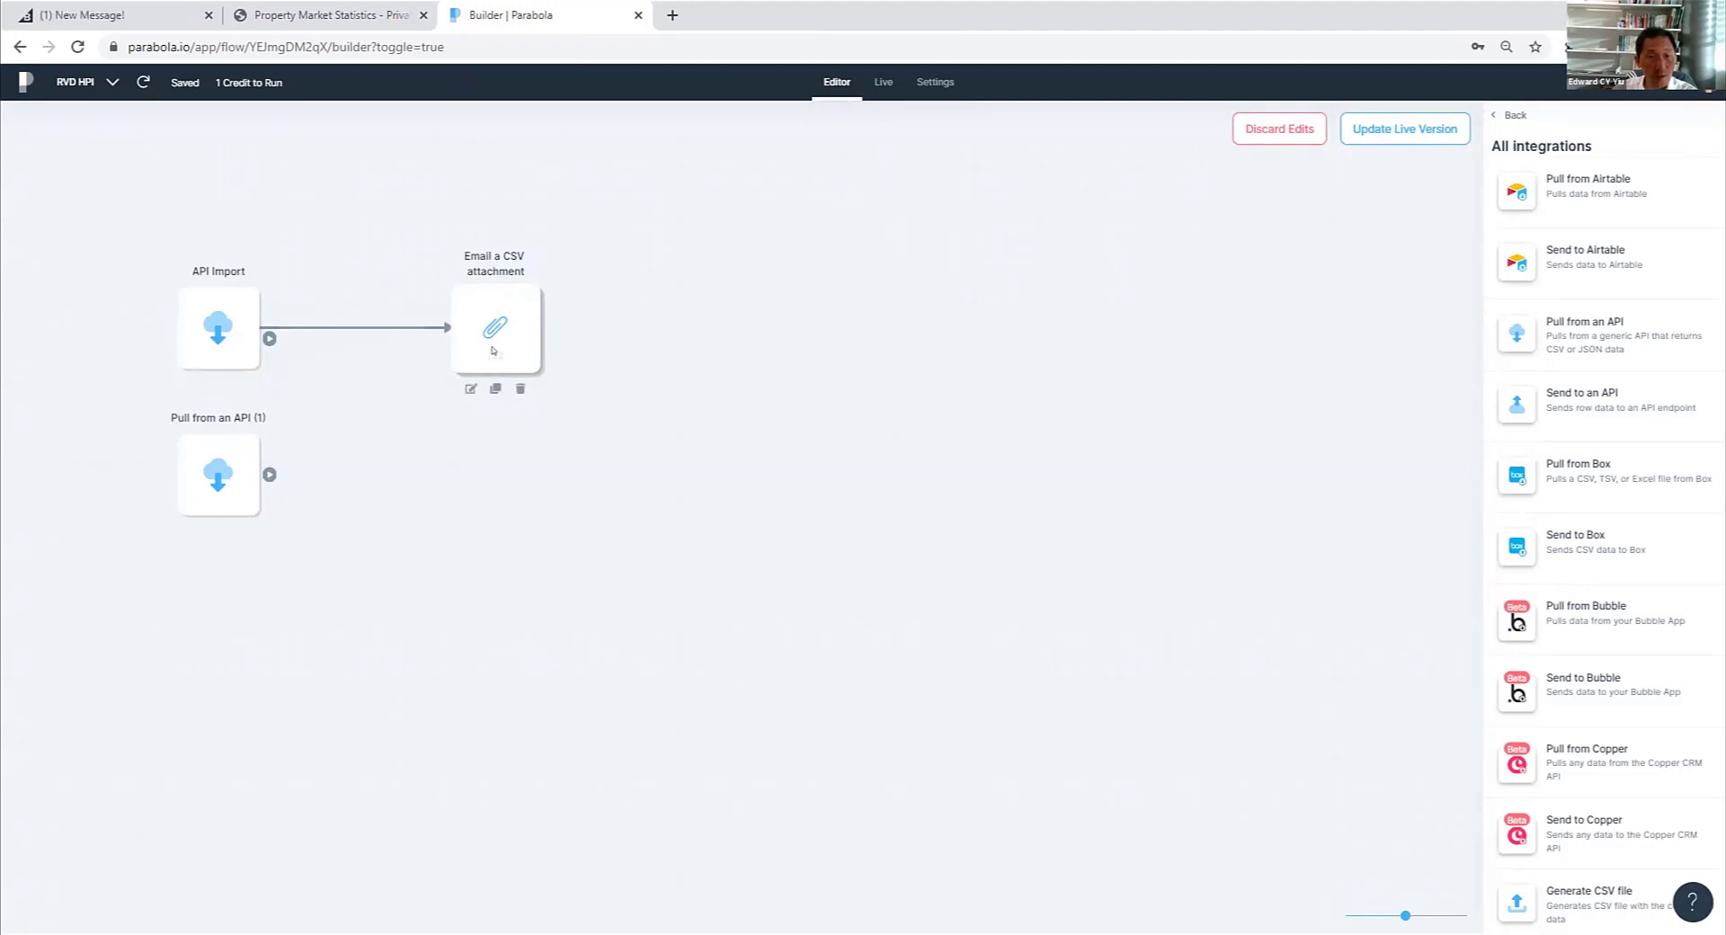
- Add an "Email a CSV attachment" step beside the new API step and connect the API step to it
{"action": "scroll", "coordinate": [1600, 503], "scroll_direction": "down", "scroll_amount": 6}
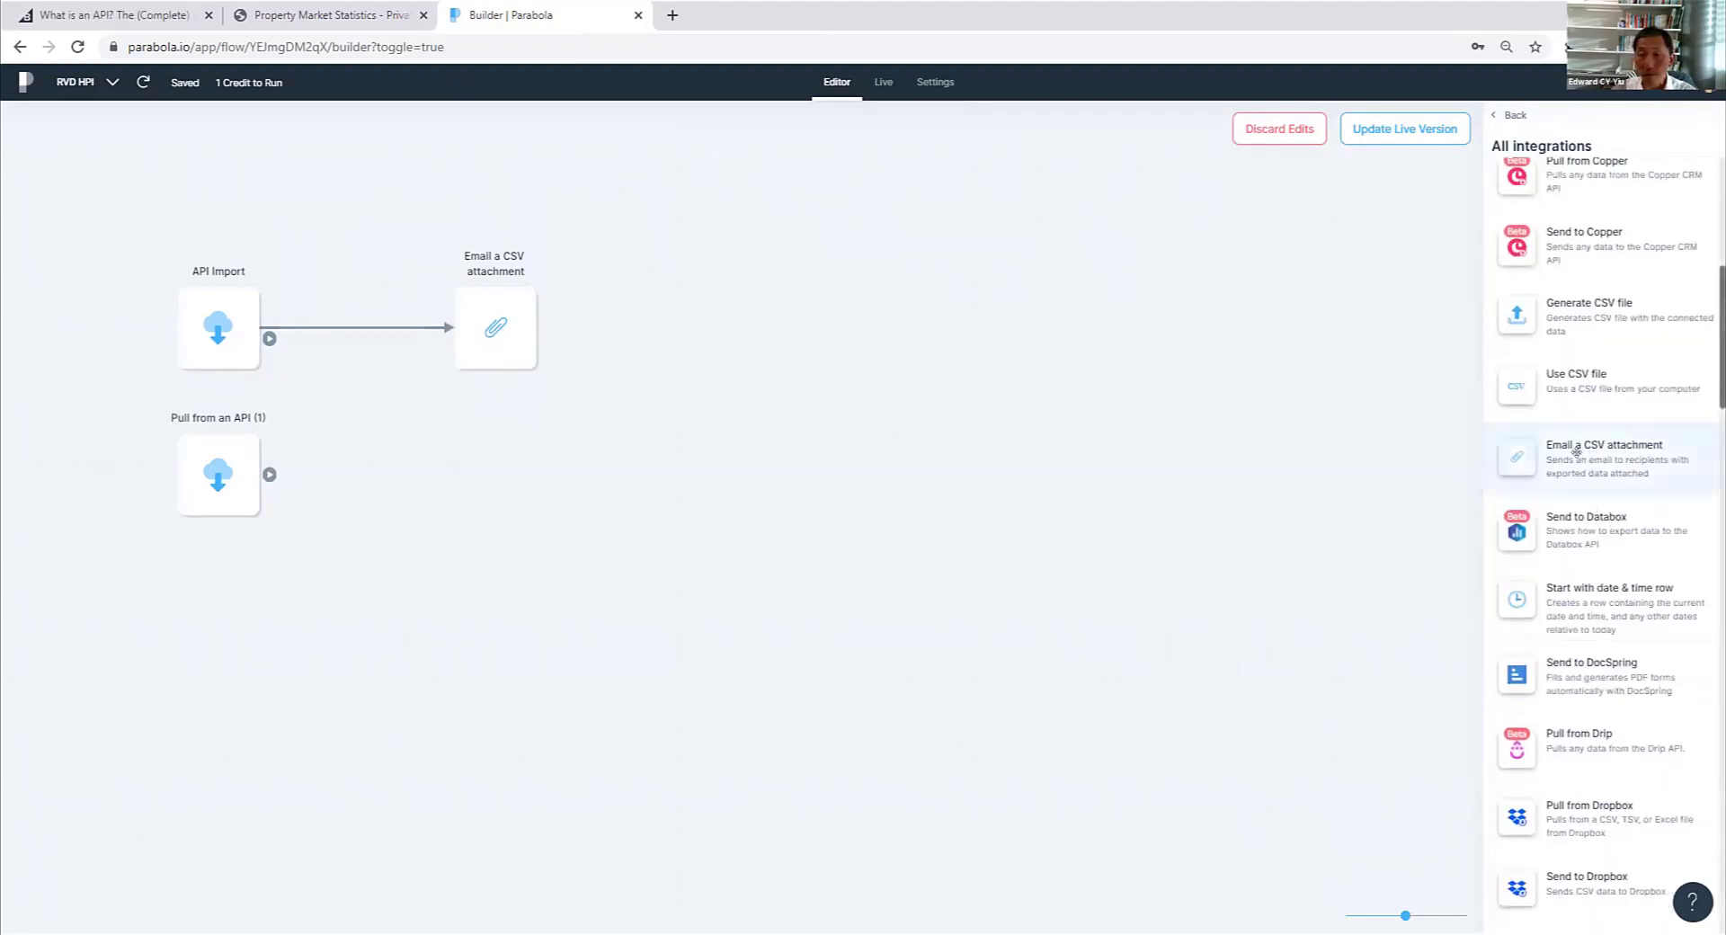
{"action": "left_click_drag", "start_coordinate": [1575, 451], "coordinate": [476, 467]}
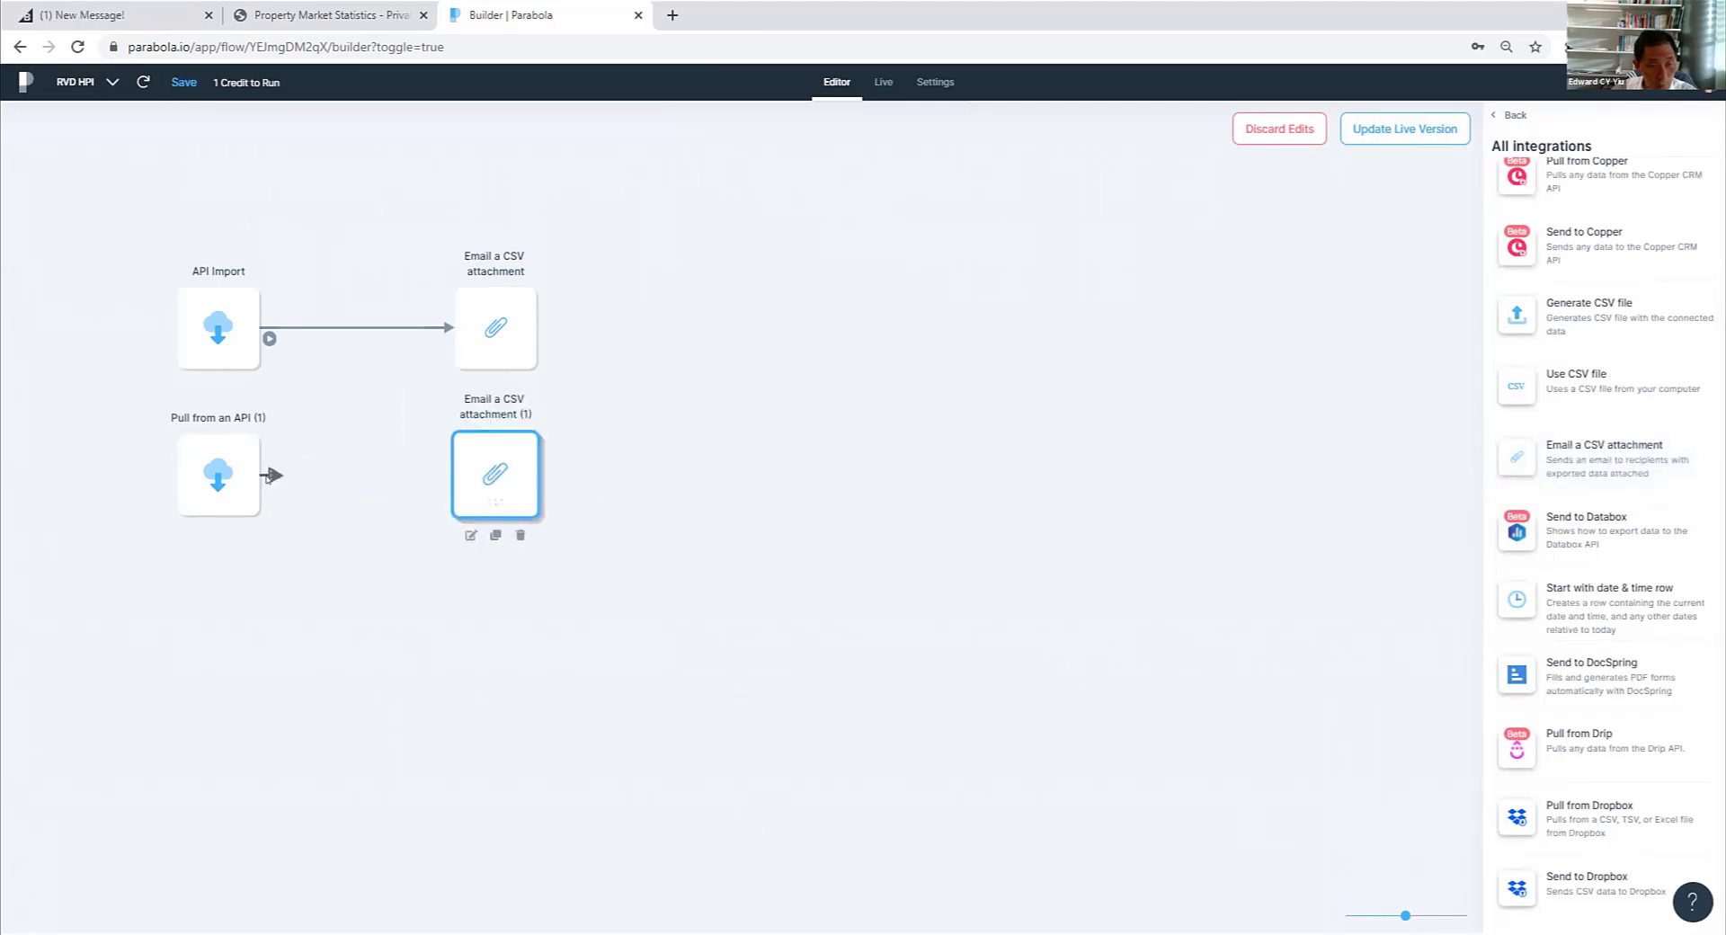
{"action": "left_click_drag", "start_coordinate": [269, 476], "coordinate": [476, 469]}
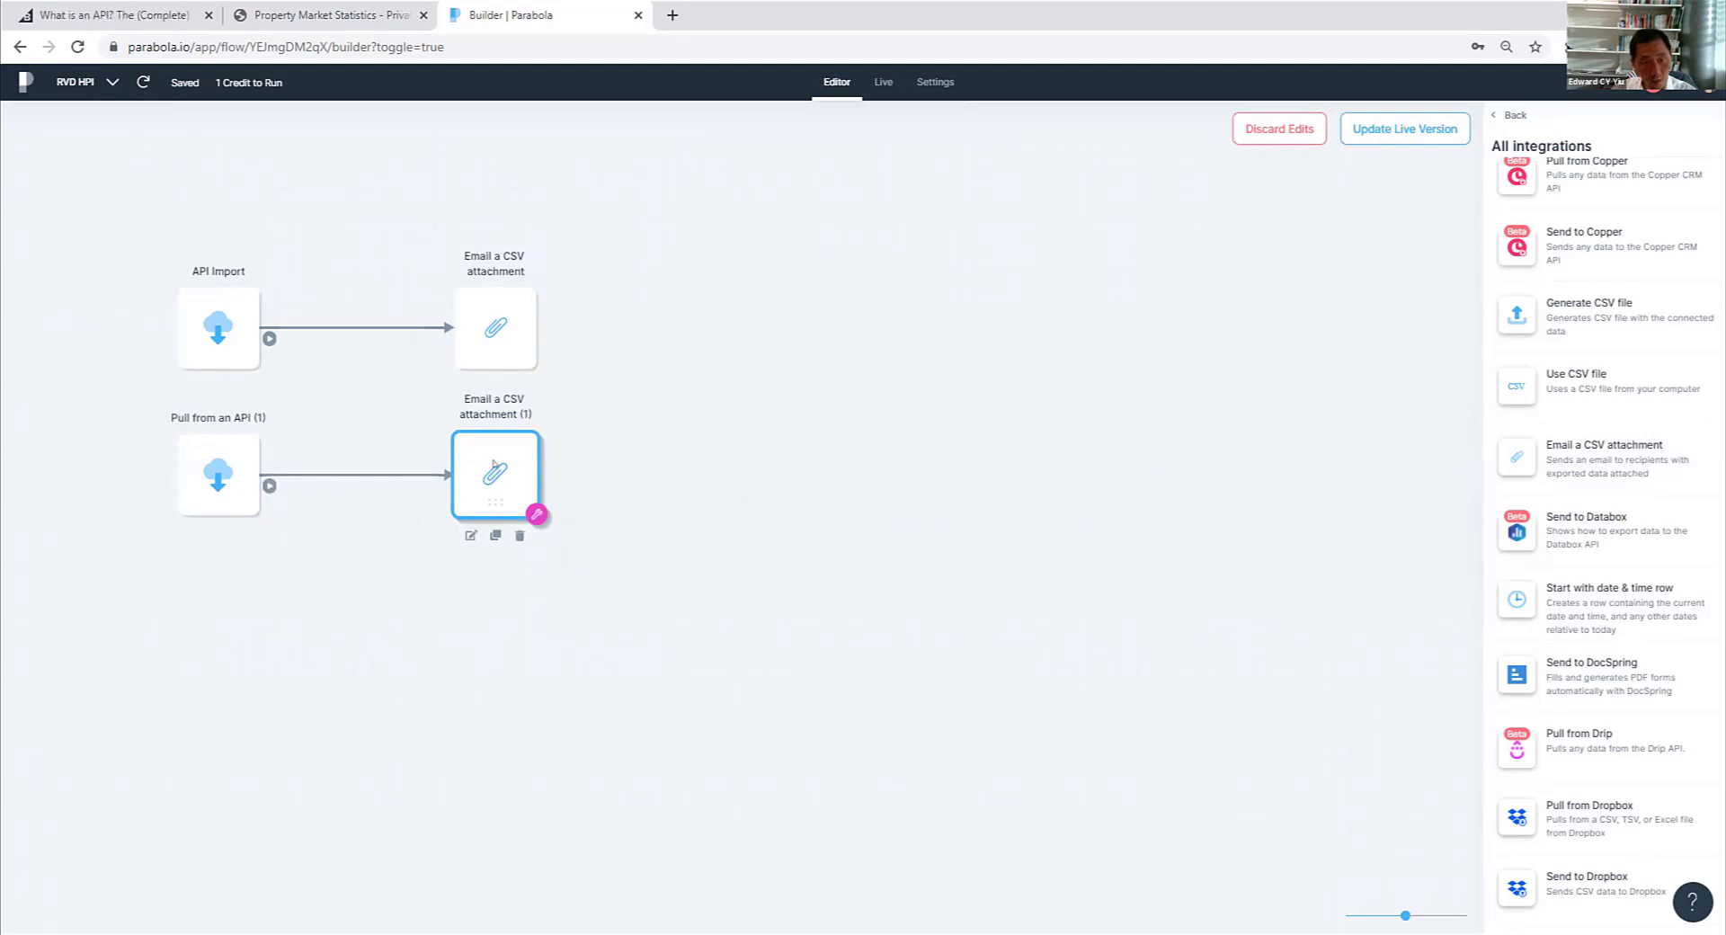
- In the new email step, enter the recipient's email address and set the subject to "RVD HPI"
{"action": "left_click", "coordinate": [468, 537]}
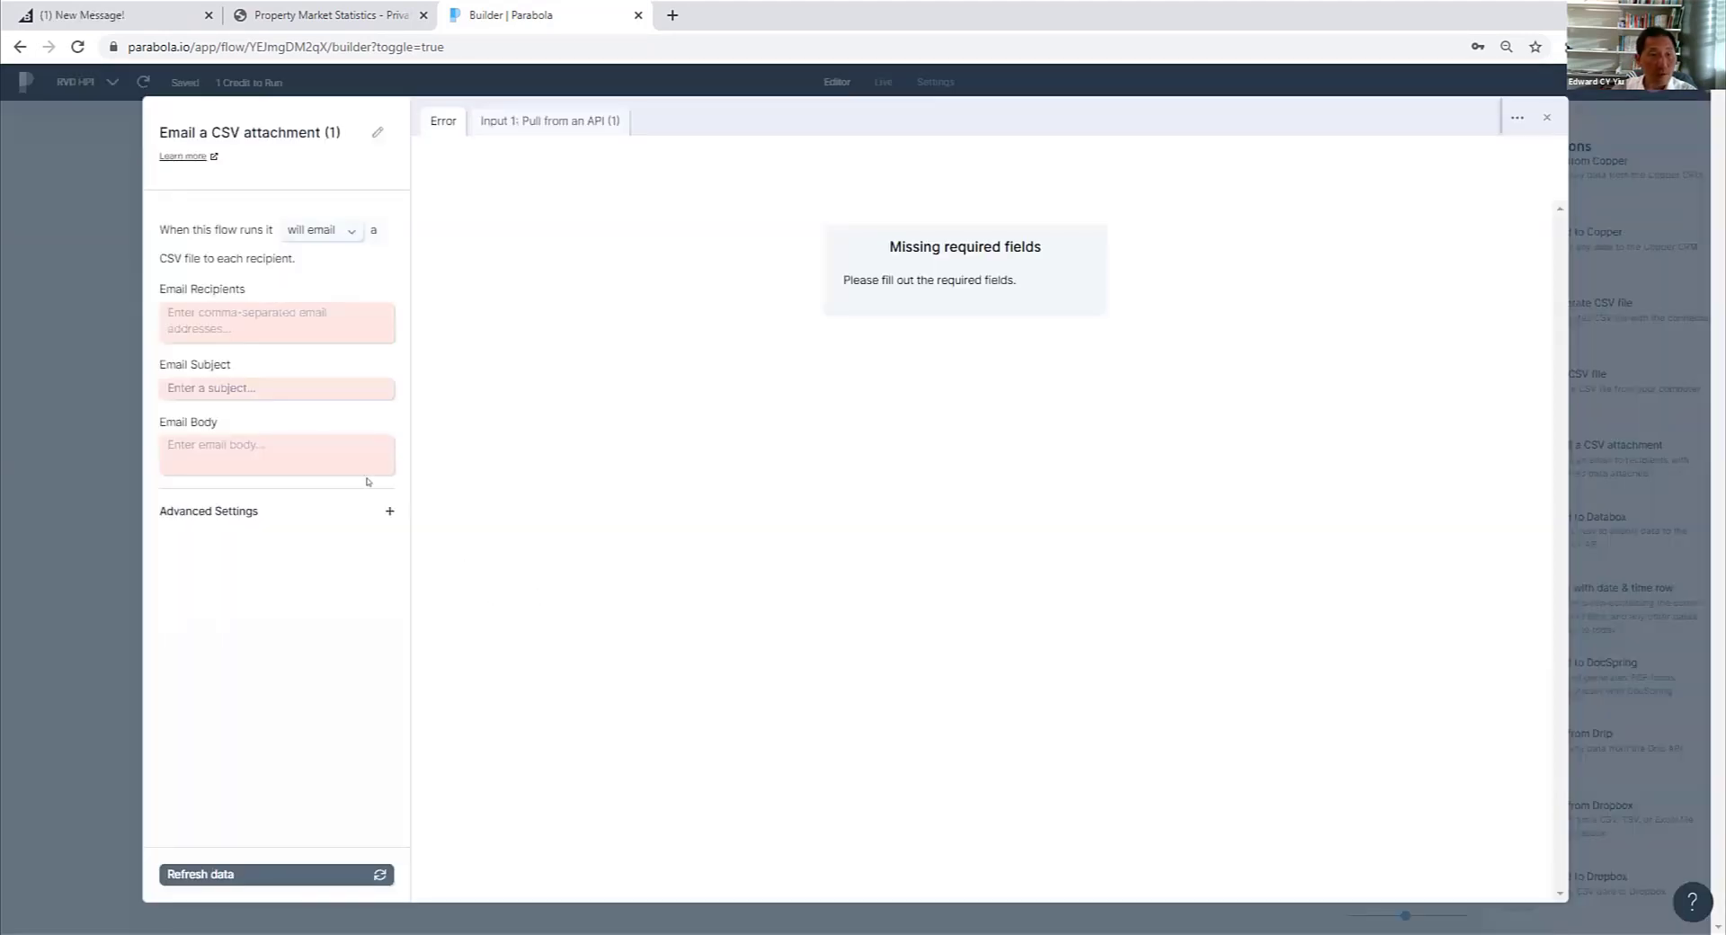
{"action": "left_click", "coordinate": [182, 309]}
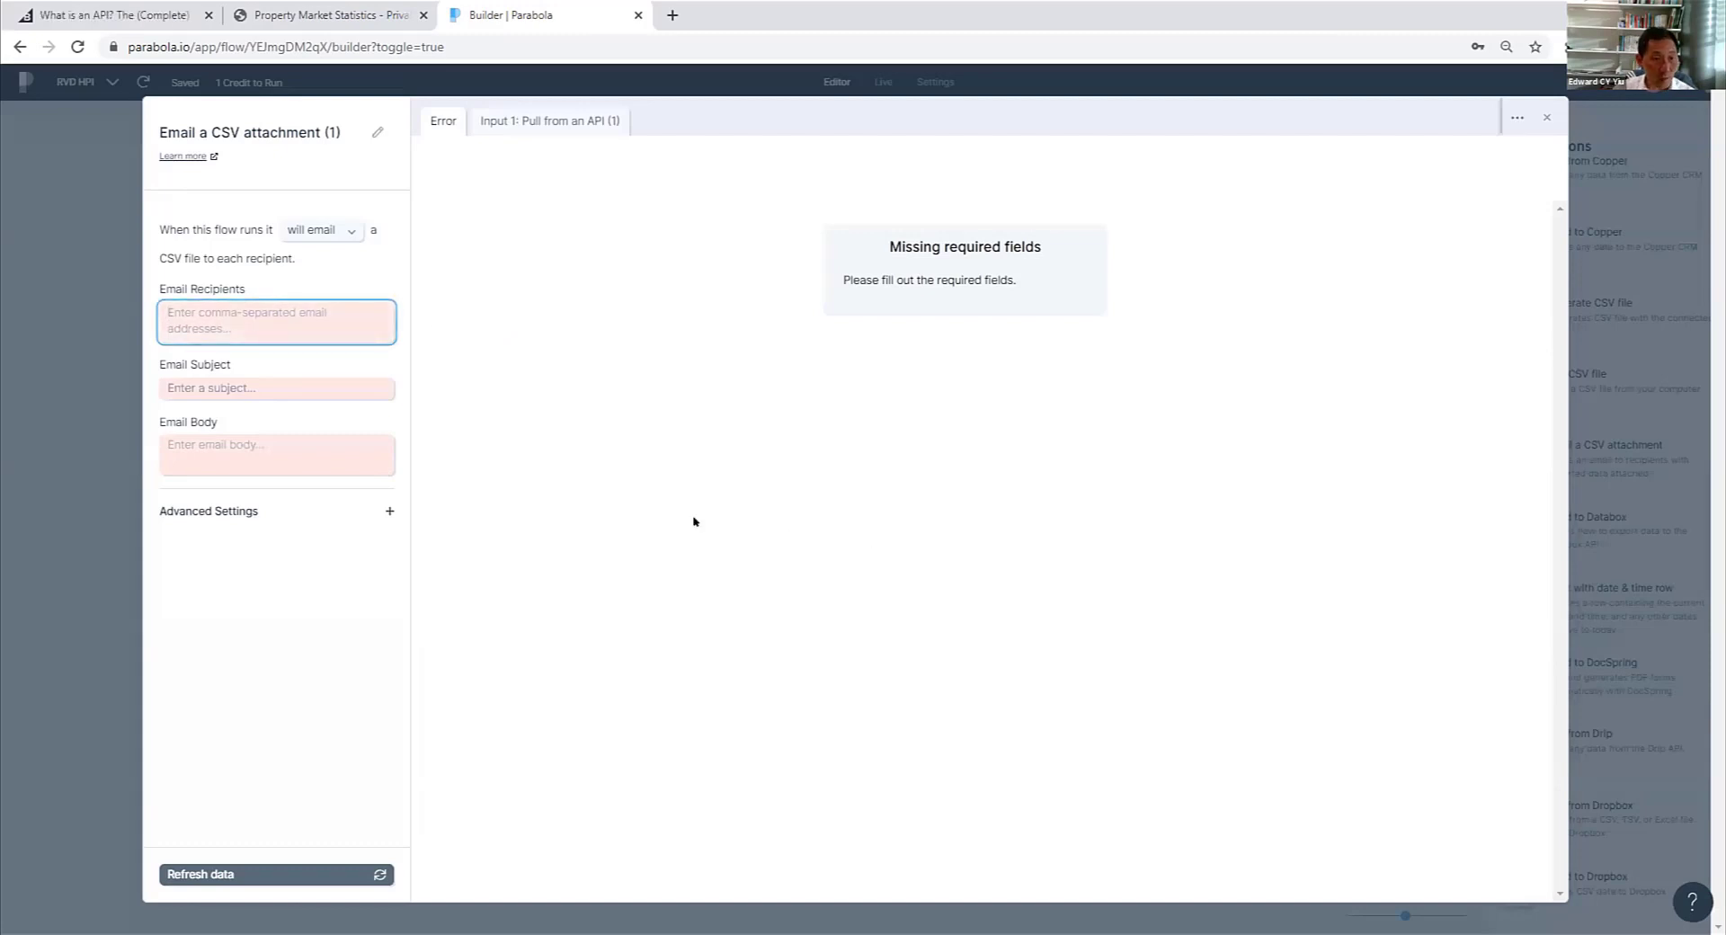
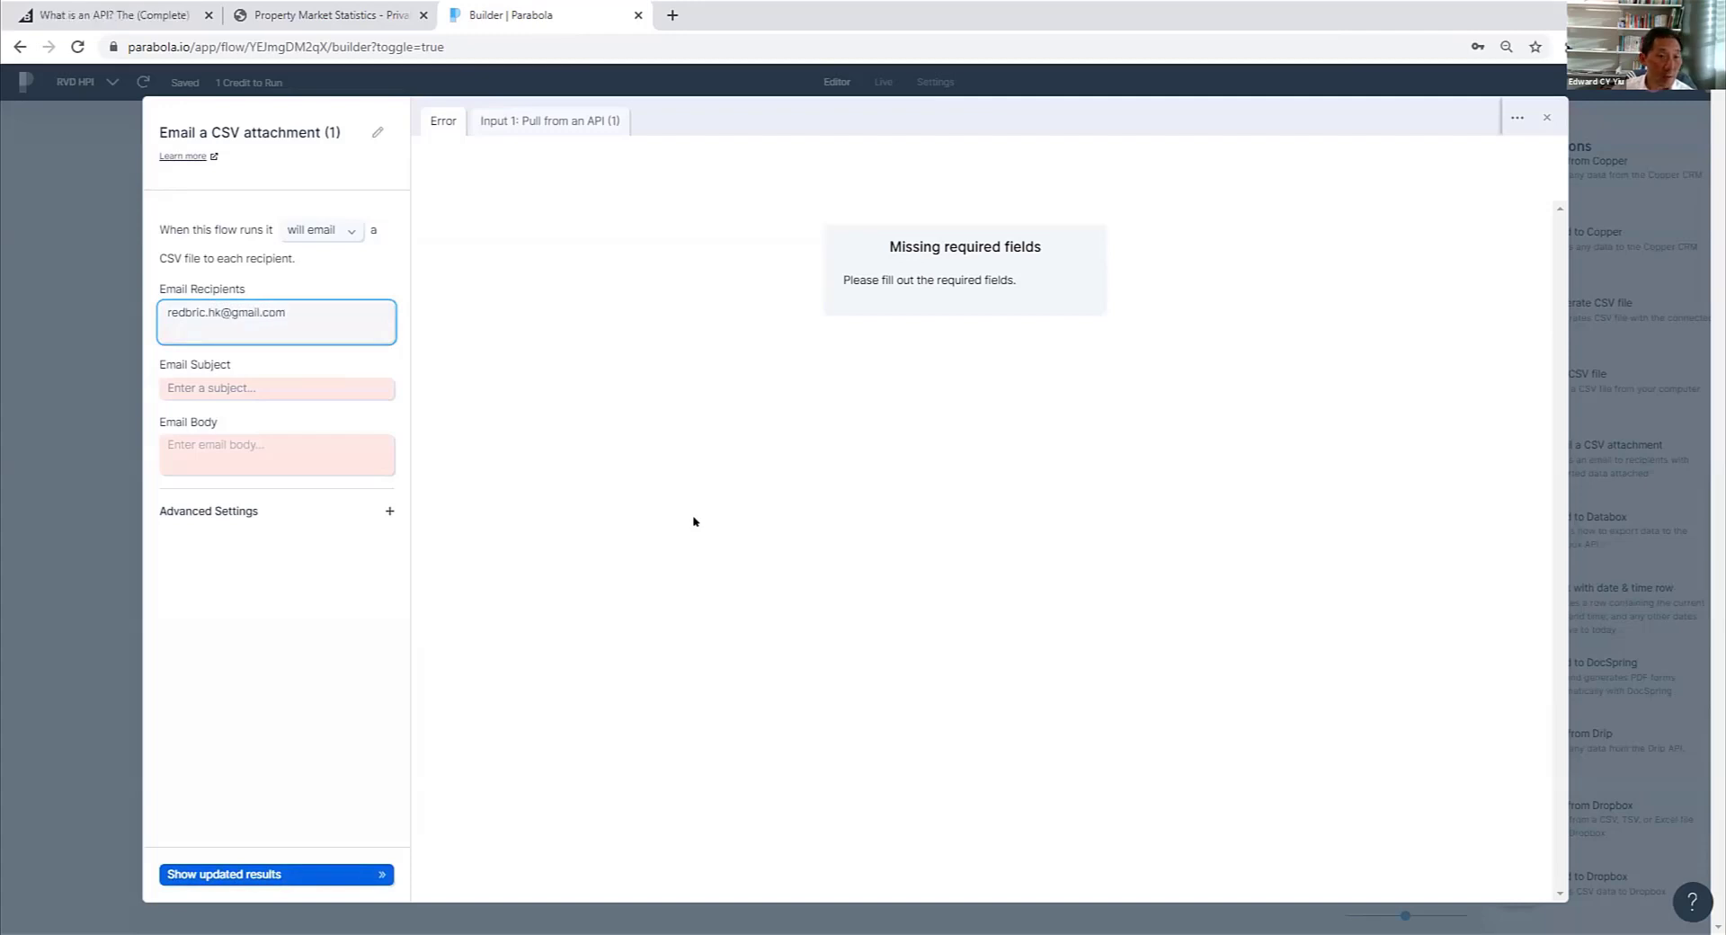
{"action": "left_click", "coordinate": [245, 386]}
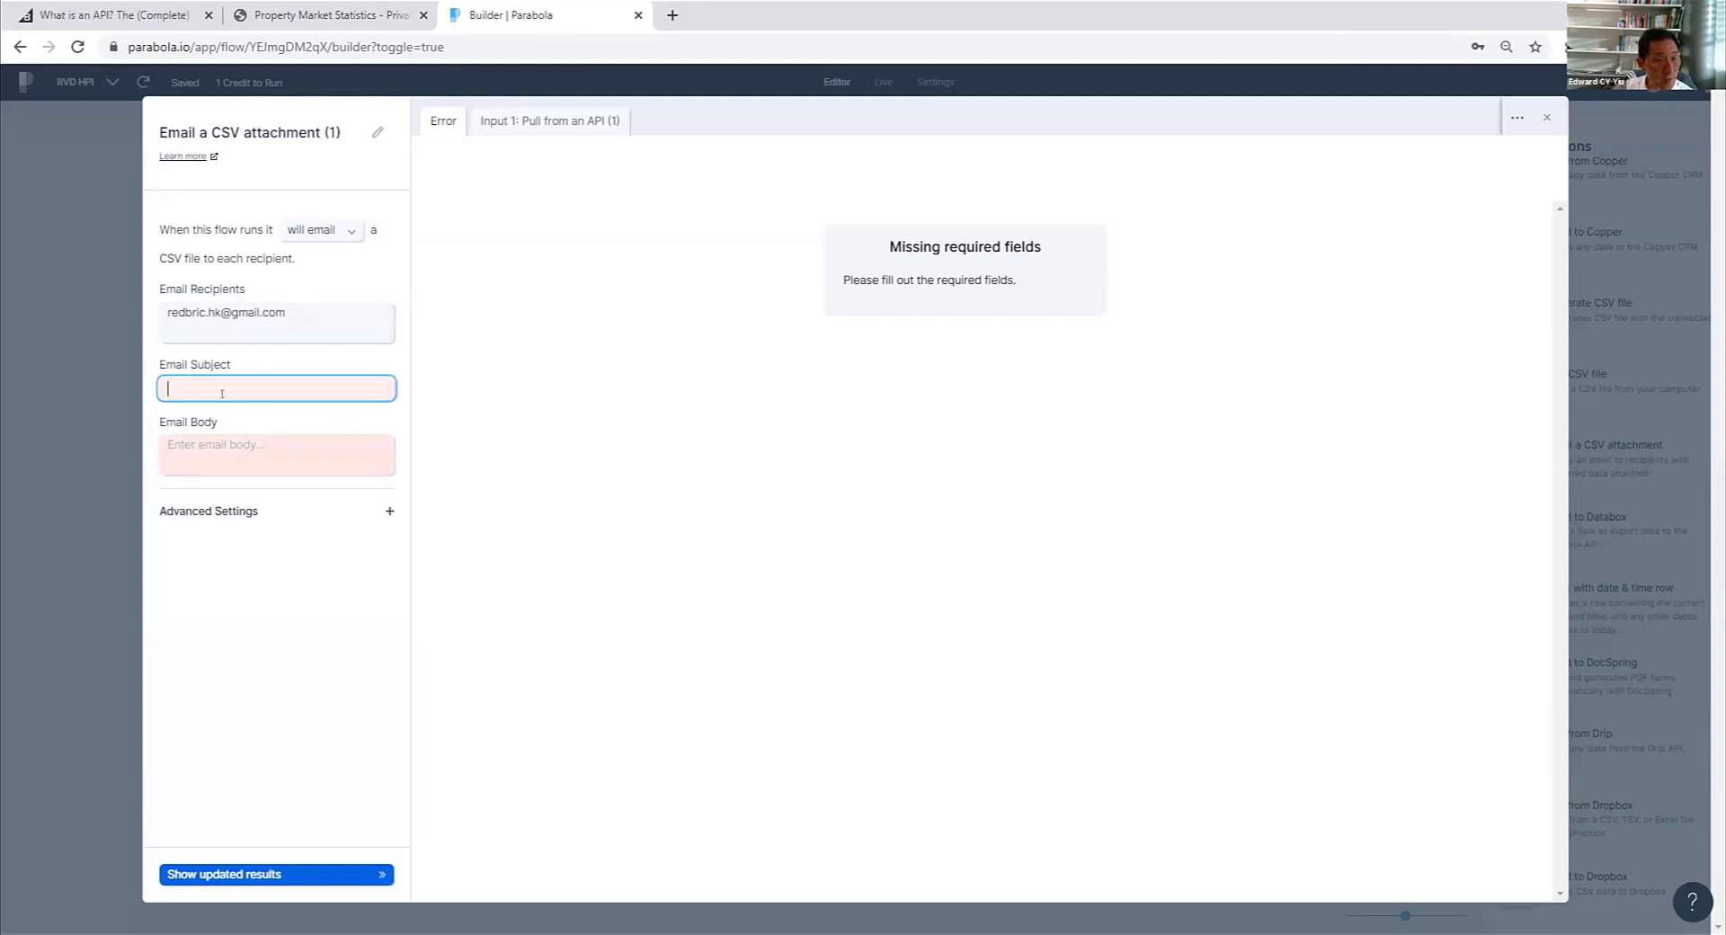
{"action": "type", "text": "RVD"}
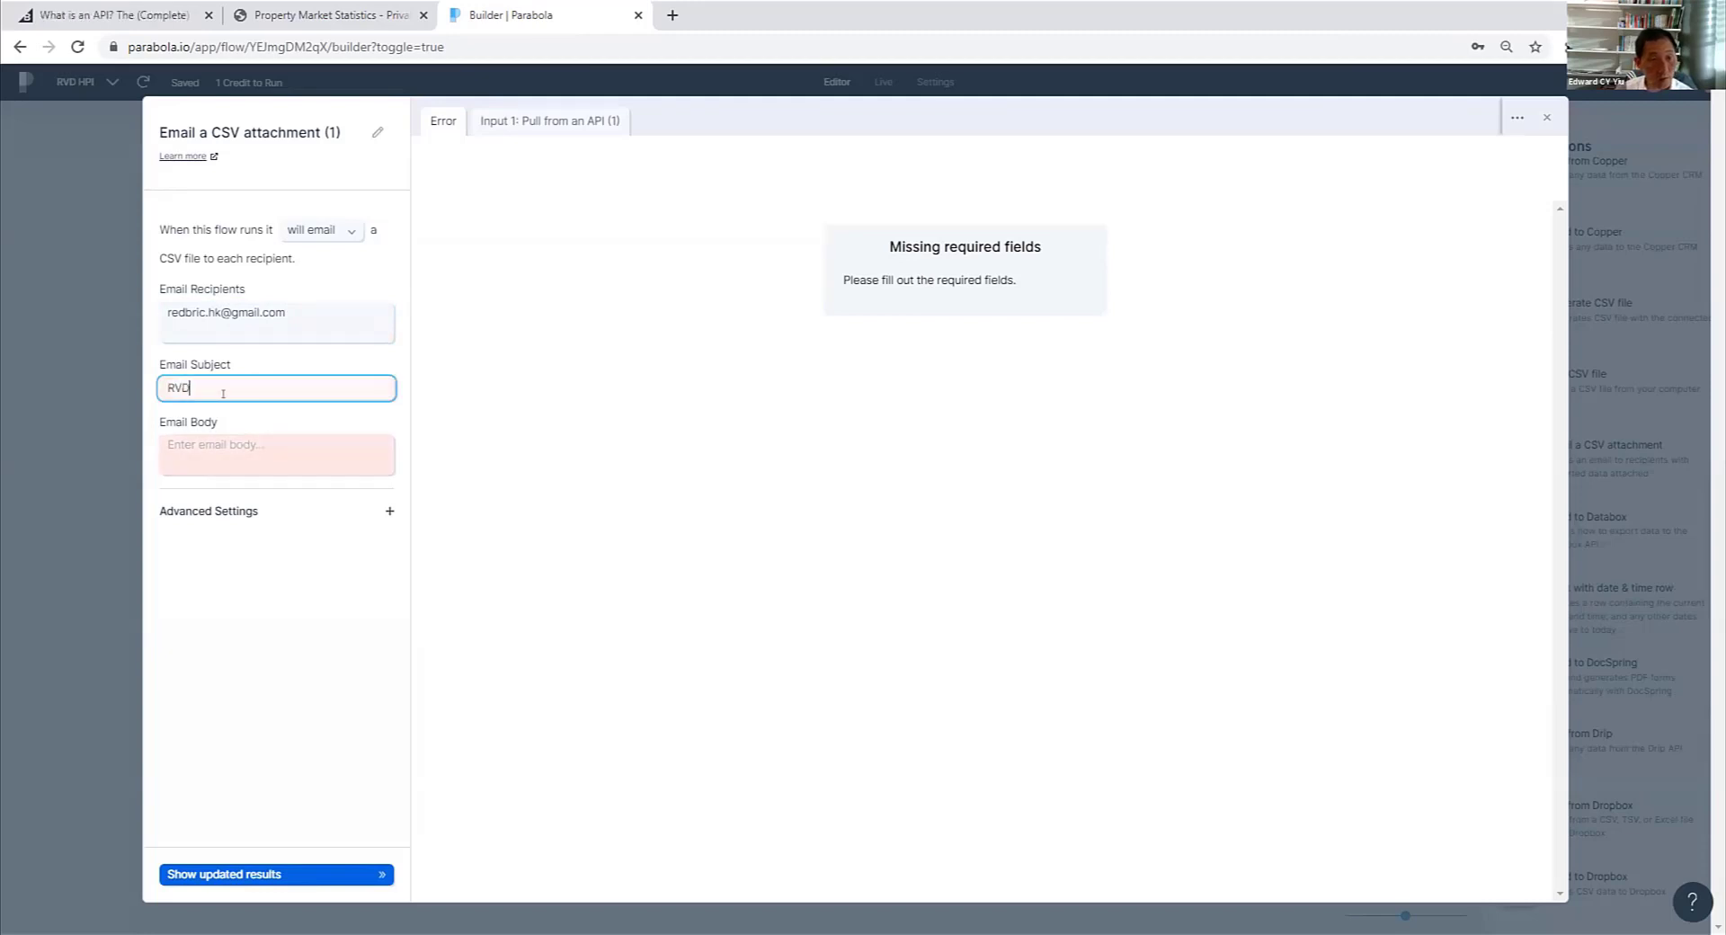
{"action": "type", "text": " HPI"}
- Set the email body to "An updated Rating and Valuation Department's House Price Index data"
{"action": "left_click", "coordinate": [237, 455]}
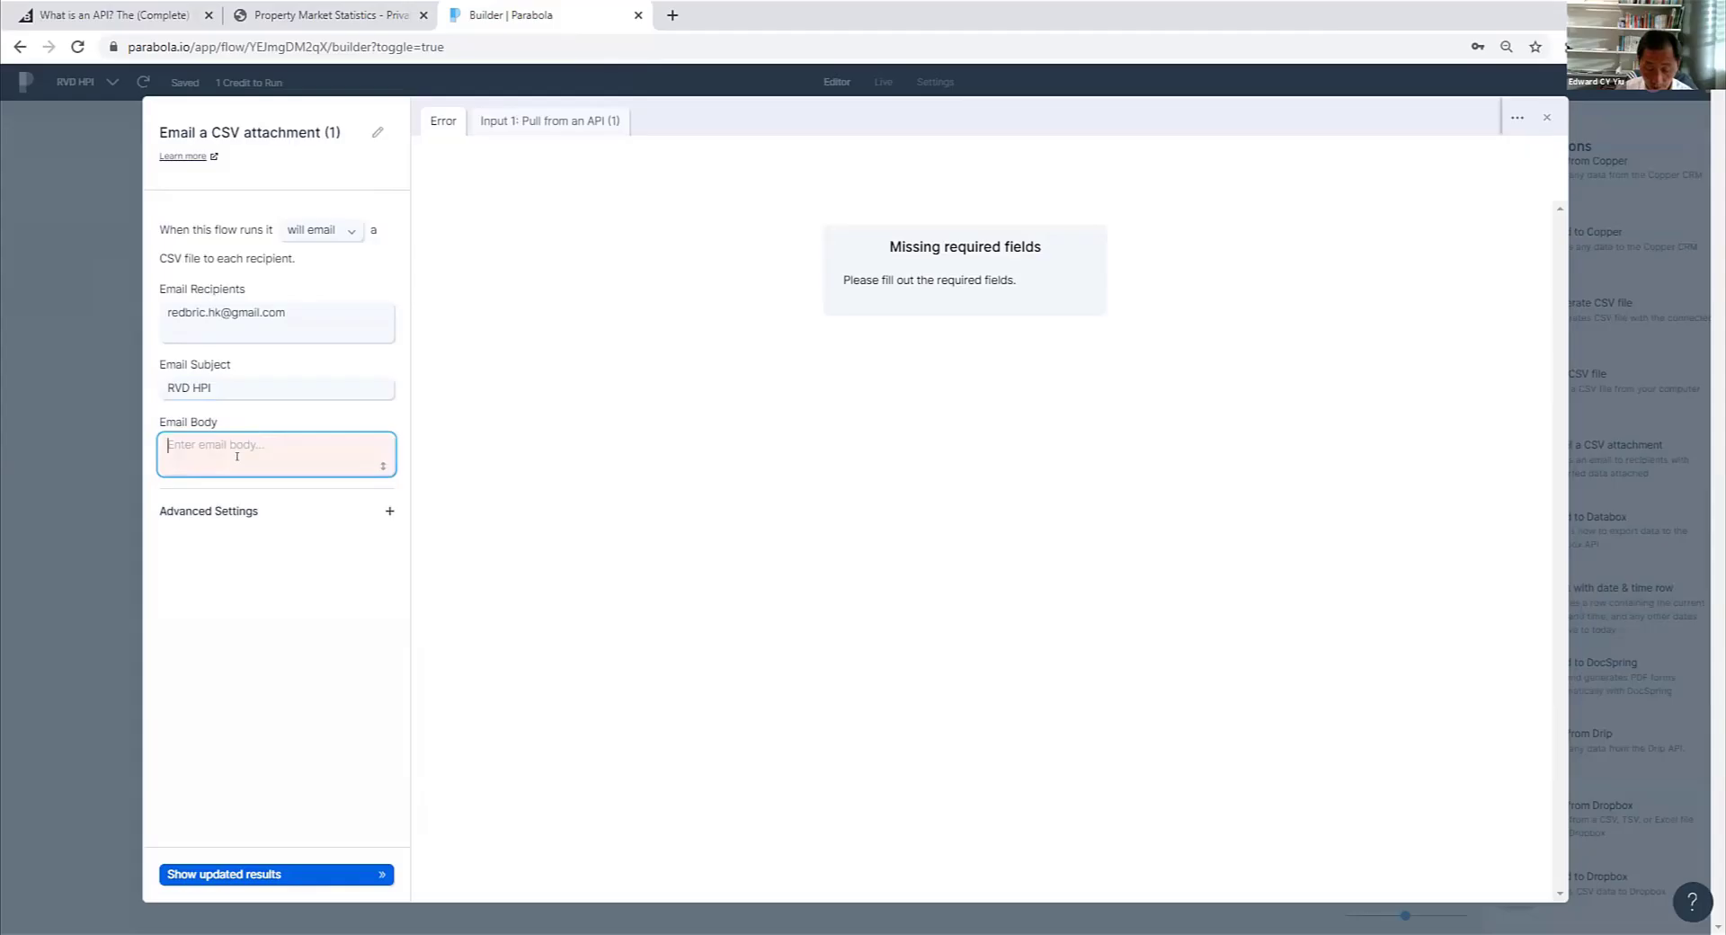
{"action": "type", "text": "An up"}
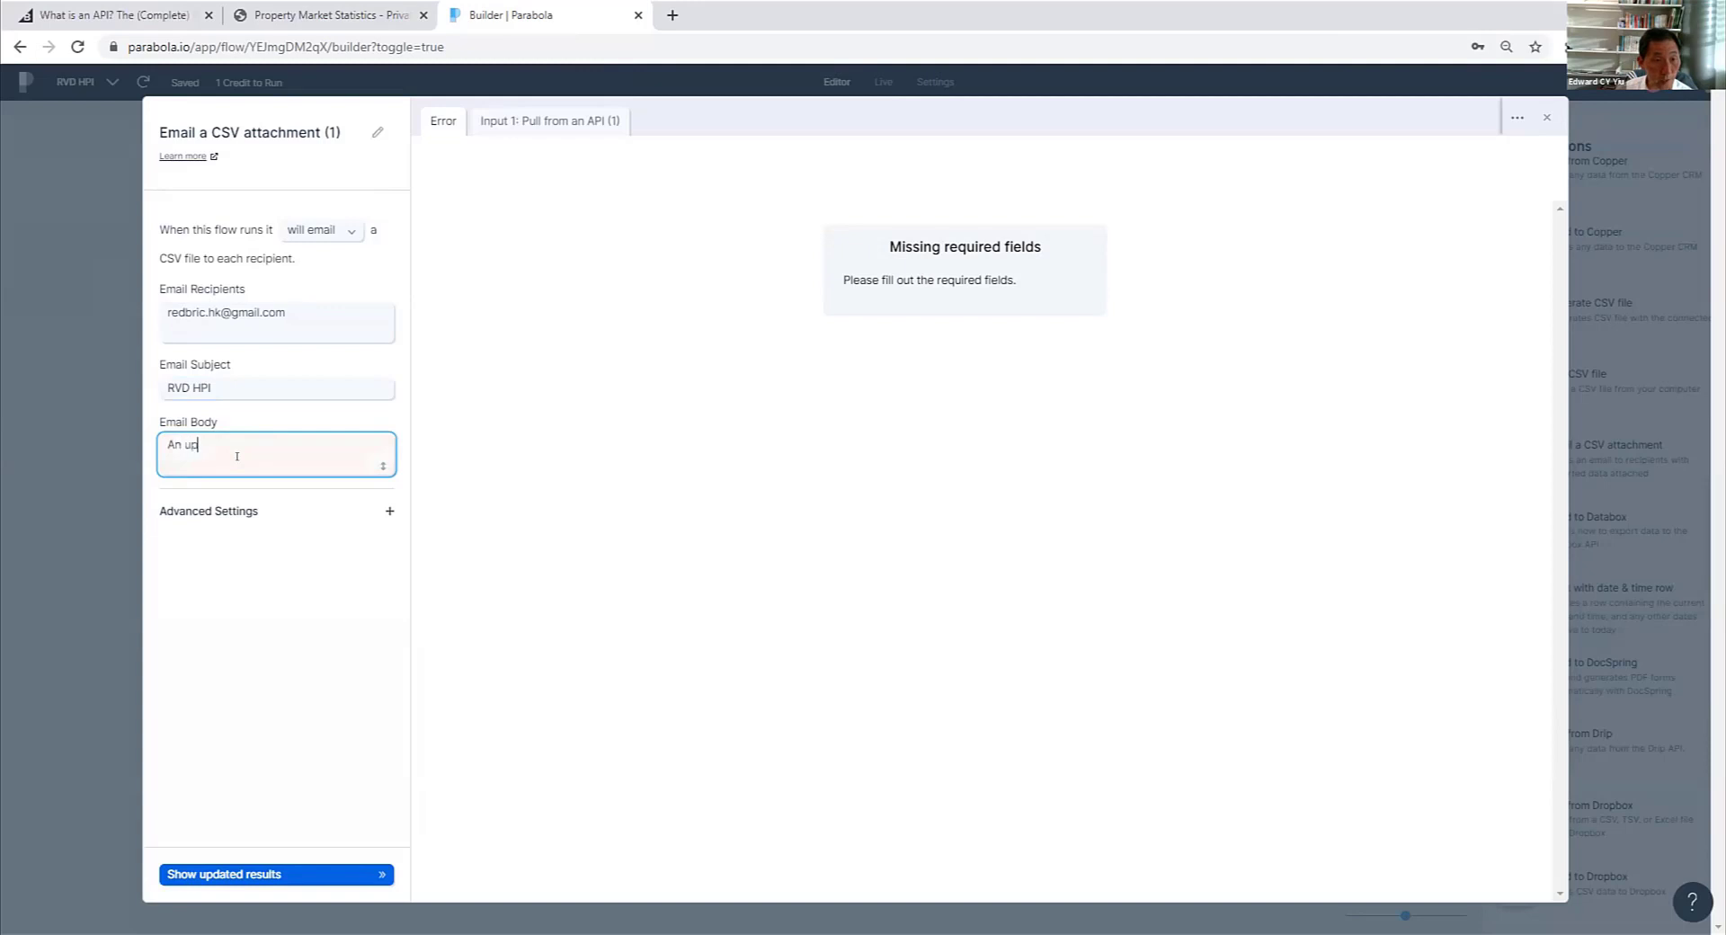
{"action": "type", "text": "date"}
{"action": "type", "text": "d RV"}
{"action": "type", "text": "ting an"}
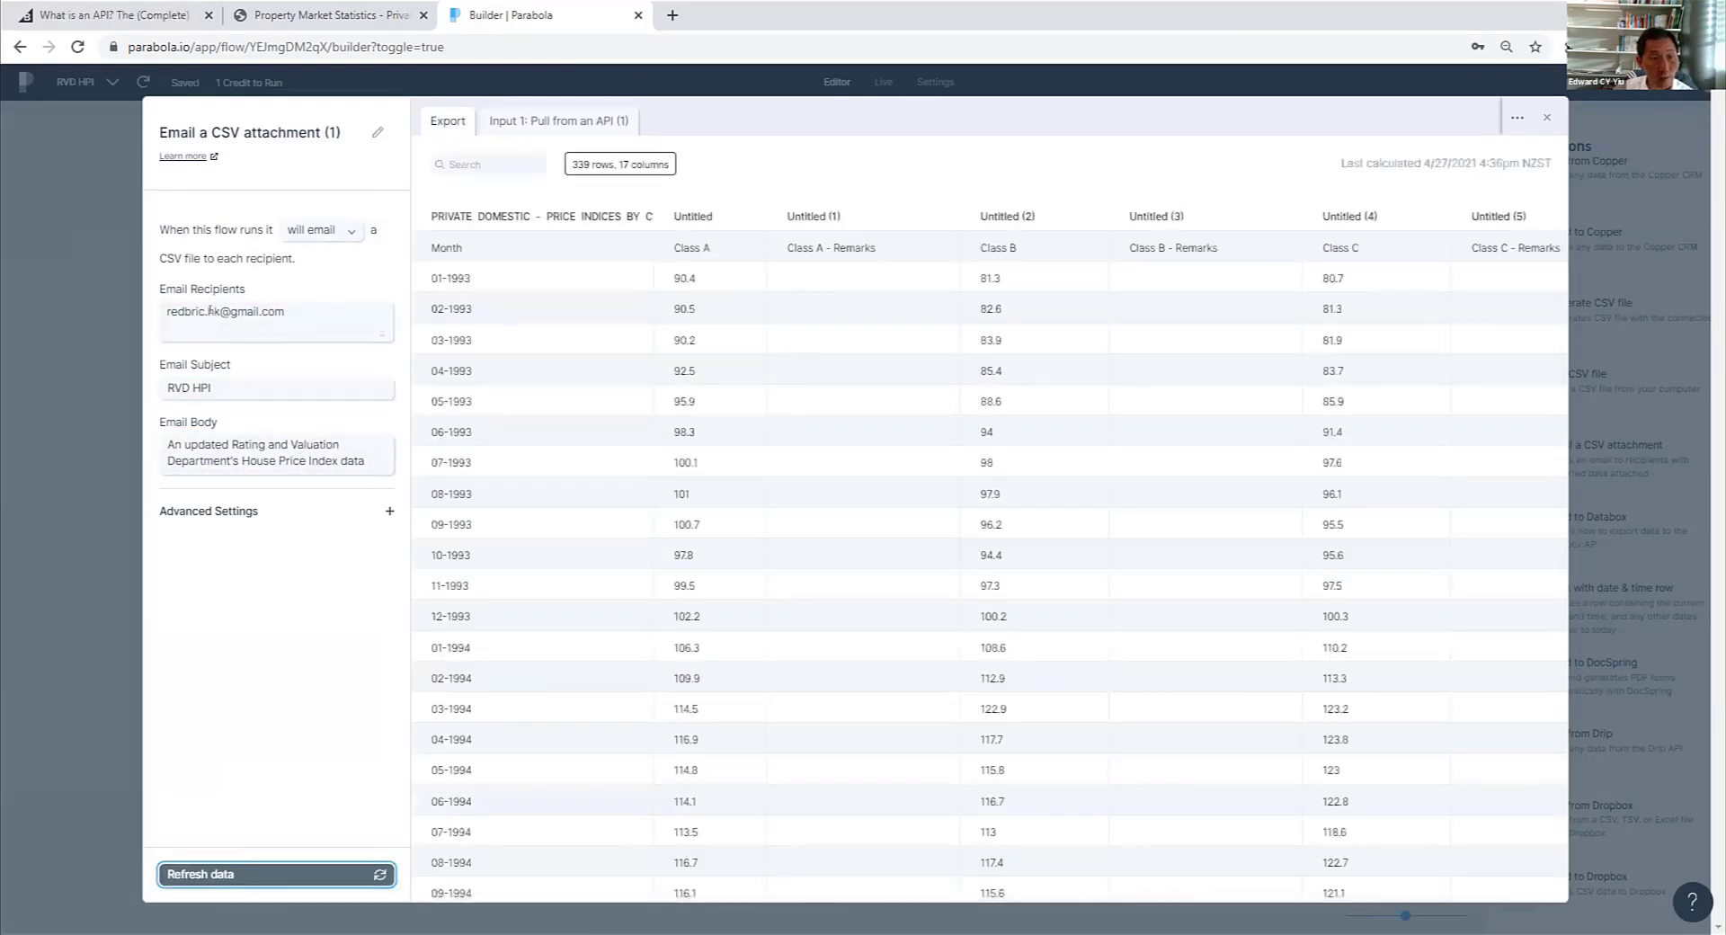
- Close the second email attachment step and update the flow's live version with the edits
{"action": "left_click", "coordinate": [1517, 117]}
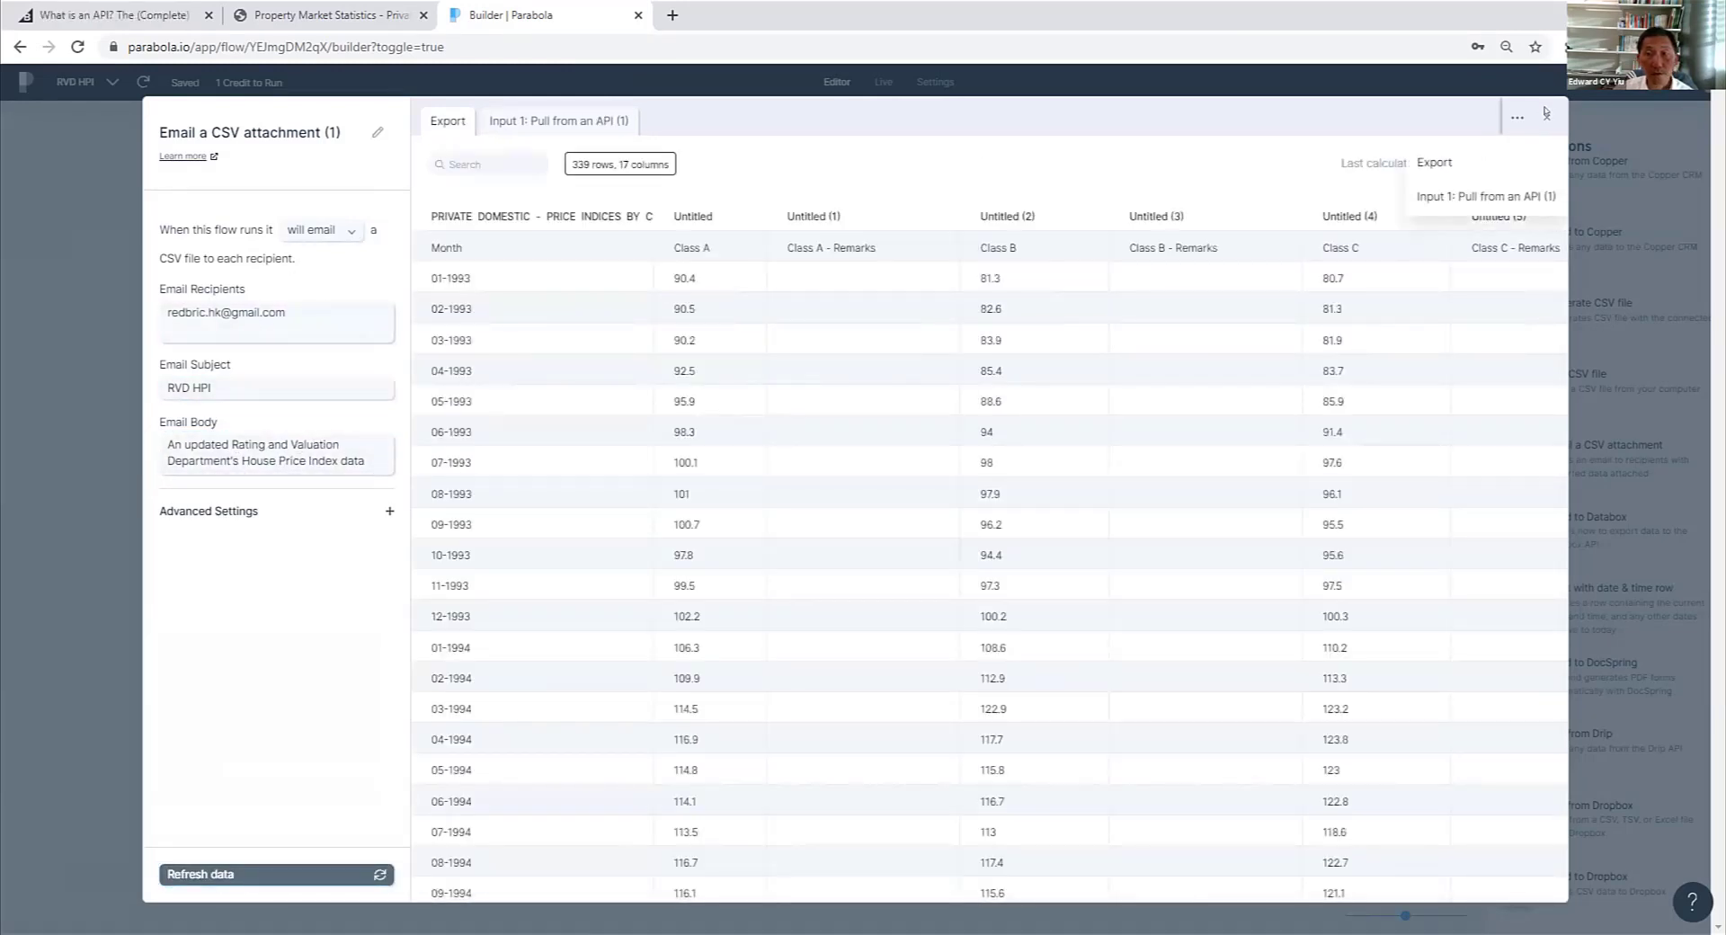
{"action": "left_click", "coordinate": [1546, 113]}
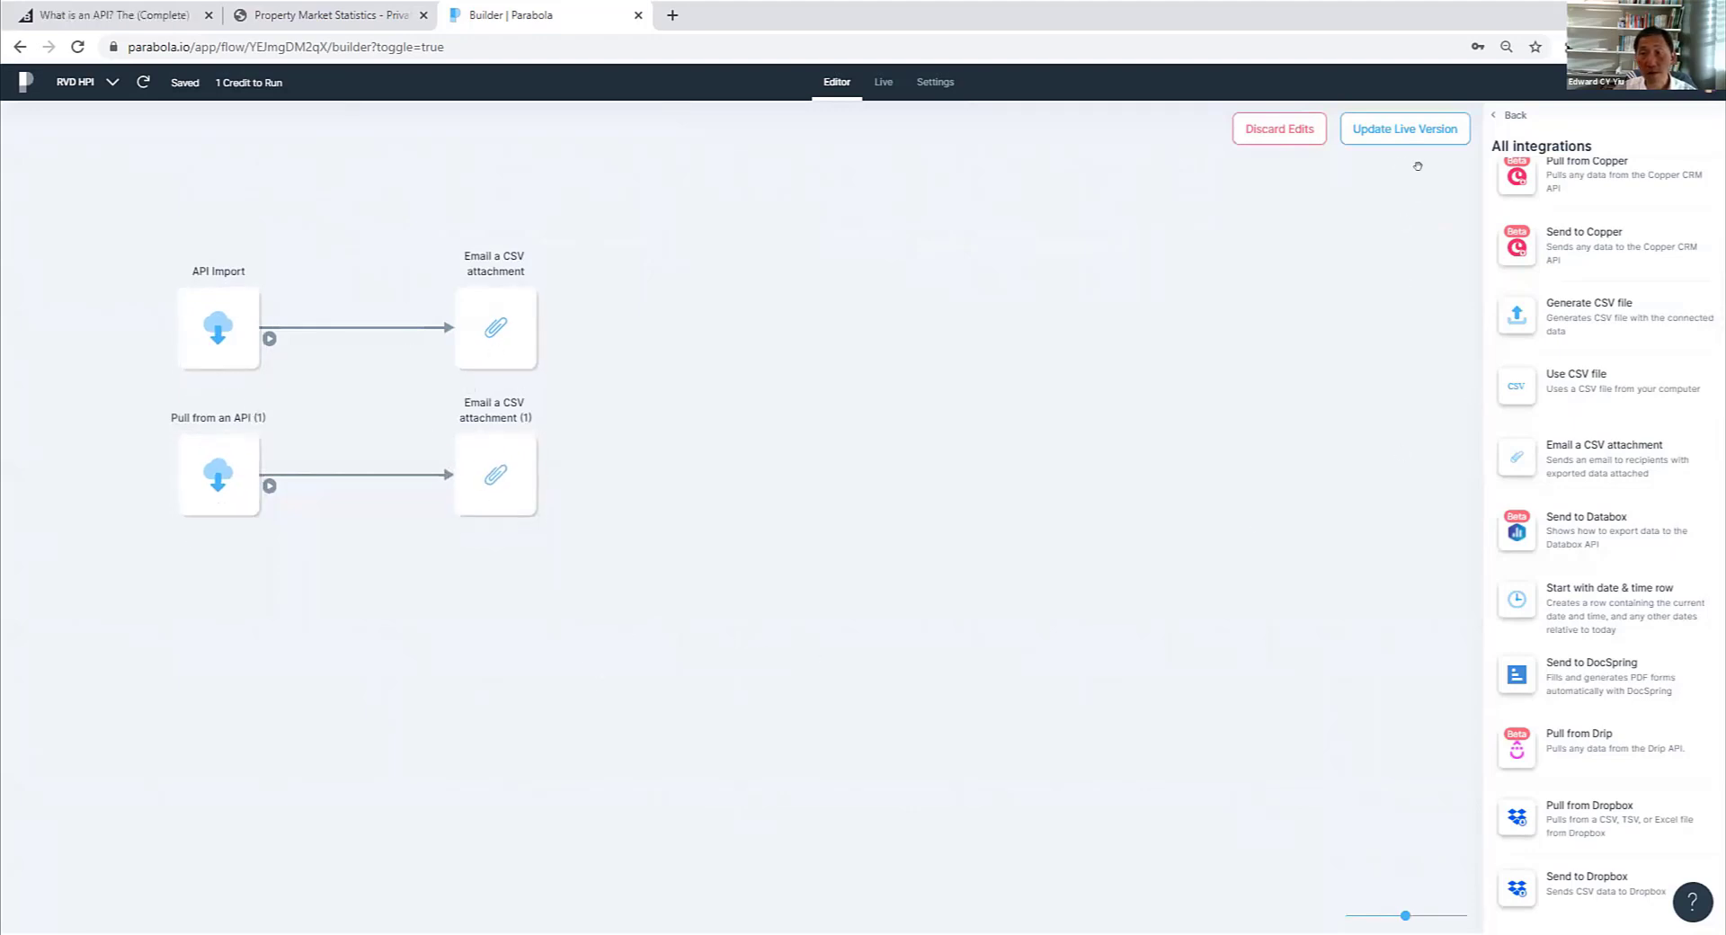
{"action": "left_click", "coordinate": [1415, 133]}
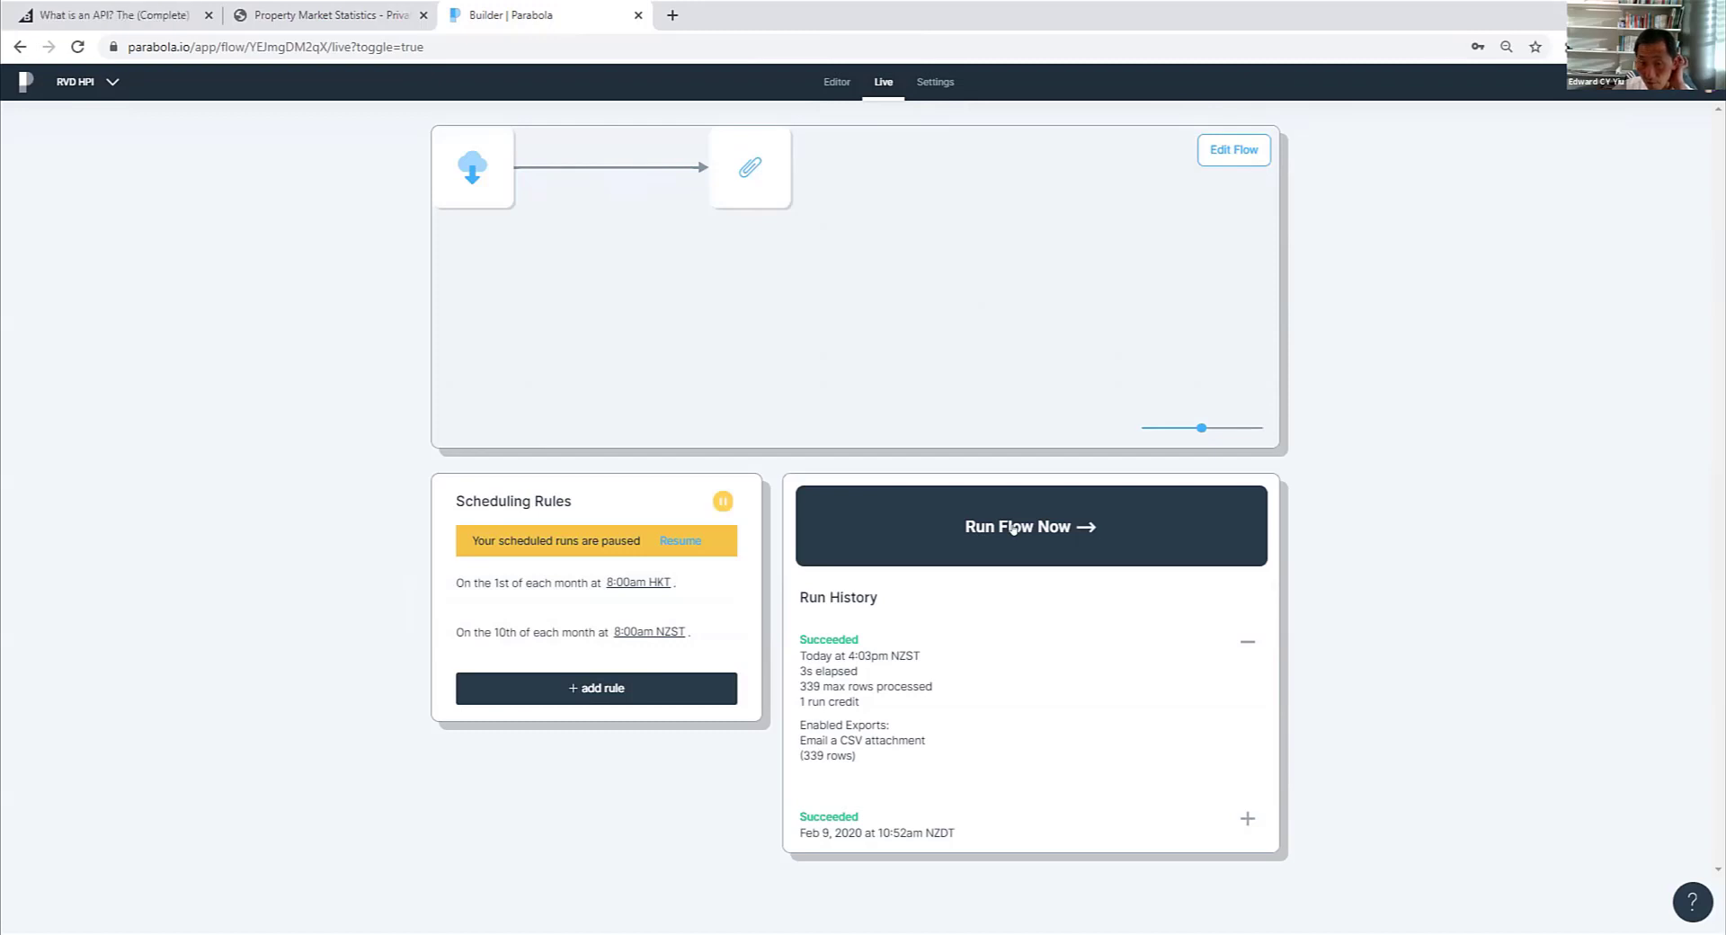
- Run the updated RVD HPI flow immediately and confirm the run
{"action": "left_click", "coordinate": [1013, 528]}
{"action": "left_click", "coordinate": [855, 480]}
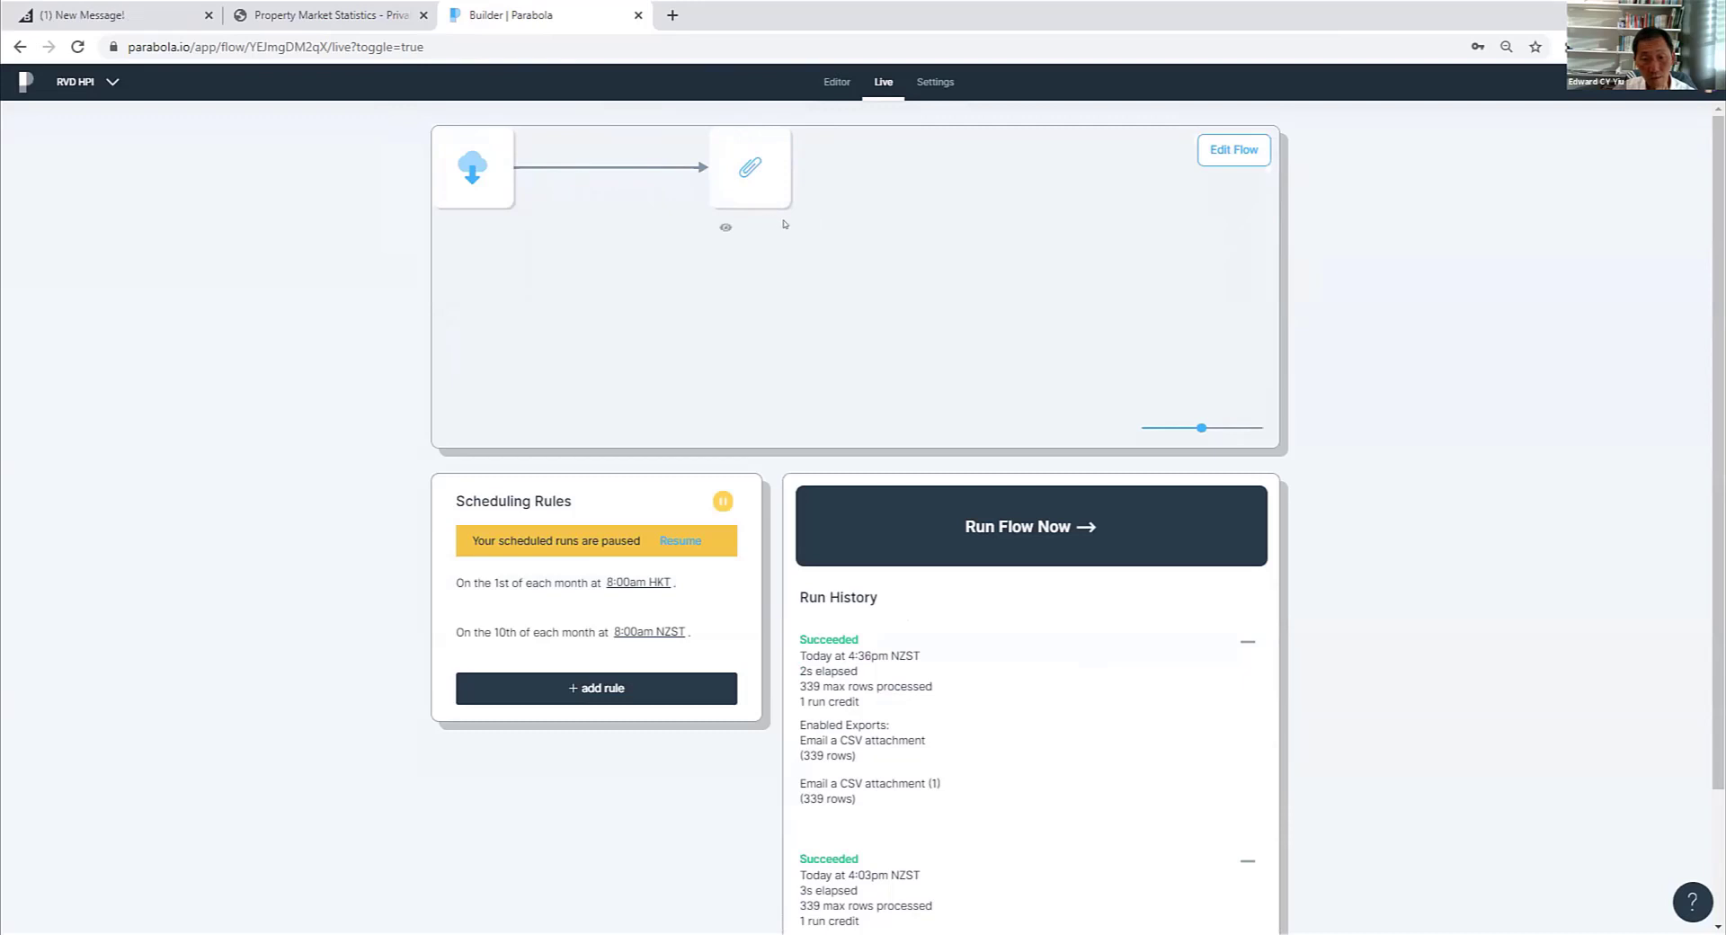
- Switch to Gmail, open the RVD HPI.csv attachment of the latest Parabola email in Excel, and review its rows through to the last one
{"action": "left_click", "coordinate": [969, 94]}
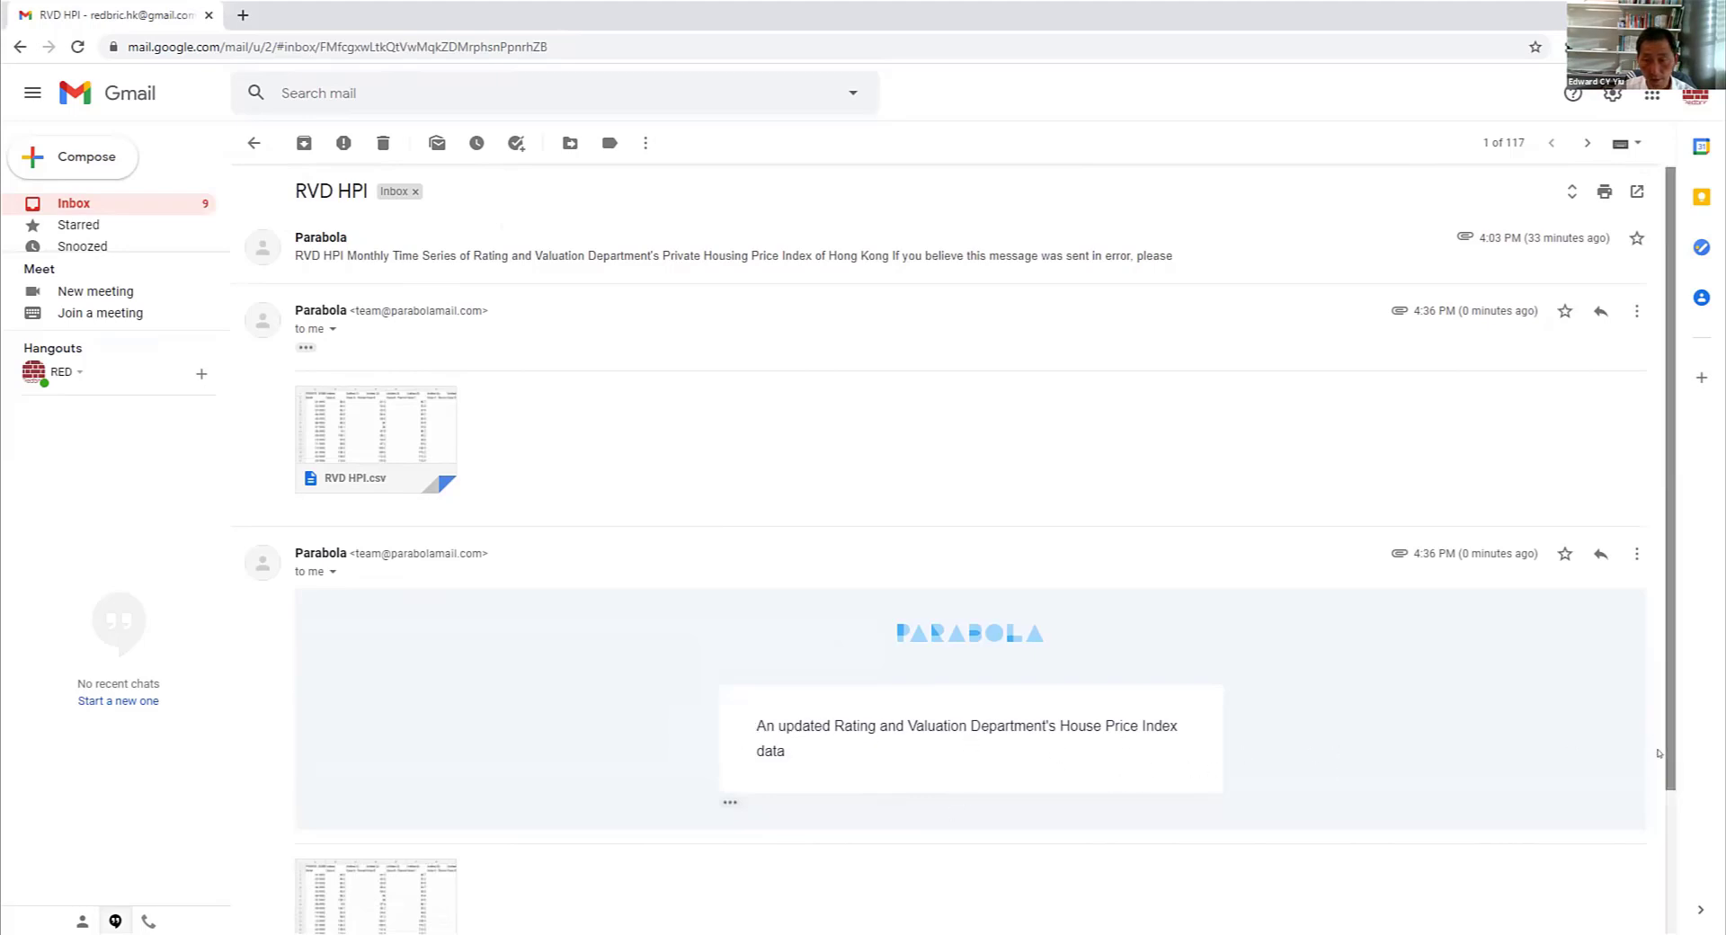
{"action": "scroll", "coordinate": [1666, 762], "scroll_direction": "down", "scroll_amount": 3}
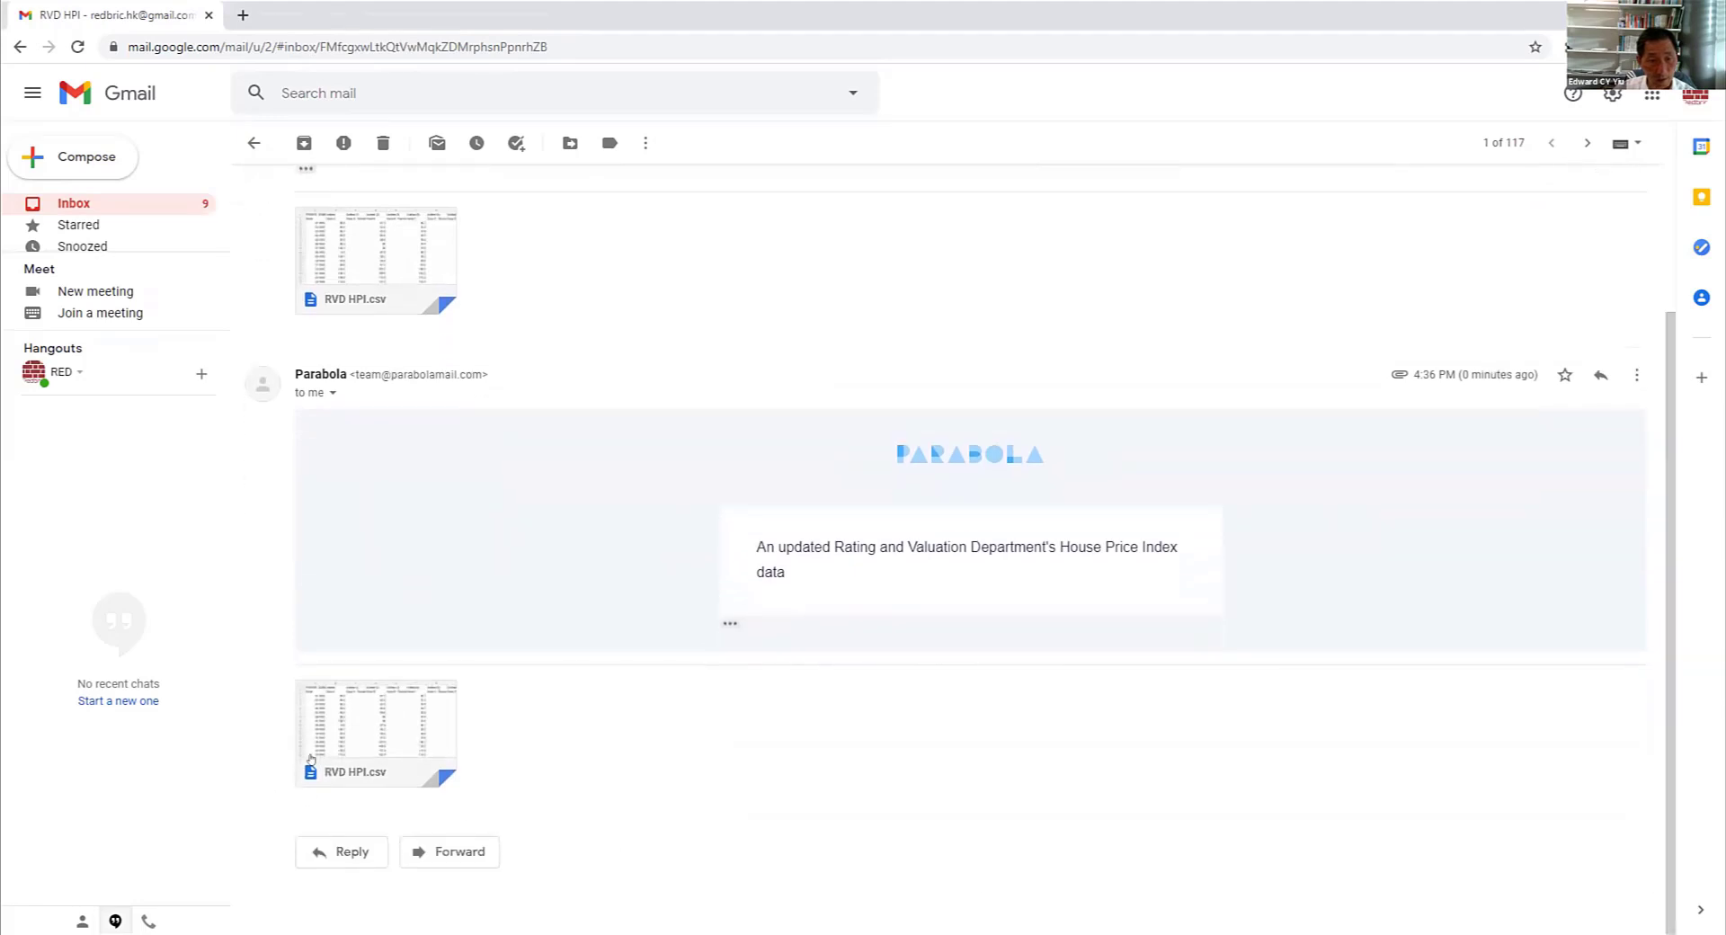
{"action": "left_click", "coordinate": [335, 766]}
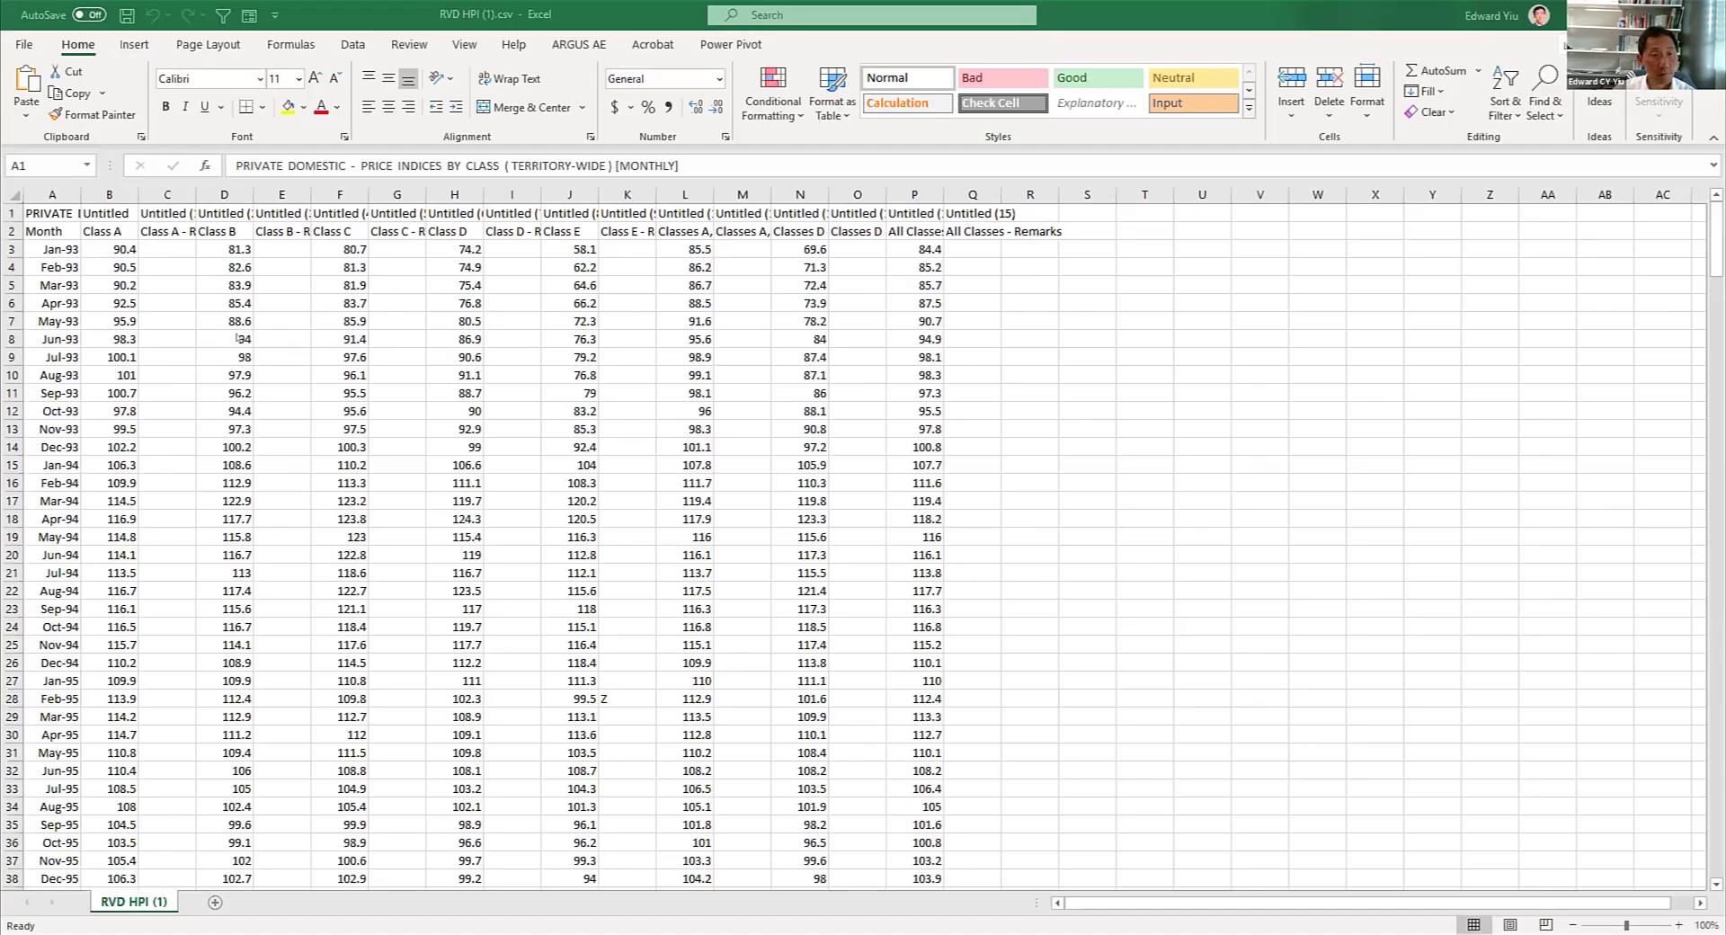
{"action": "left_click", "coordinate": [1716, 240]}
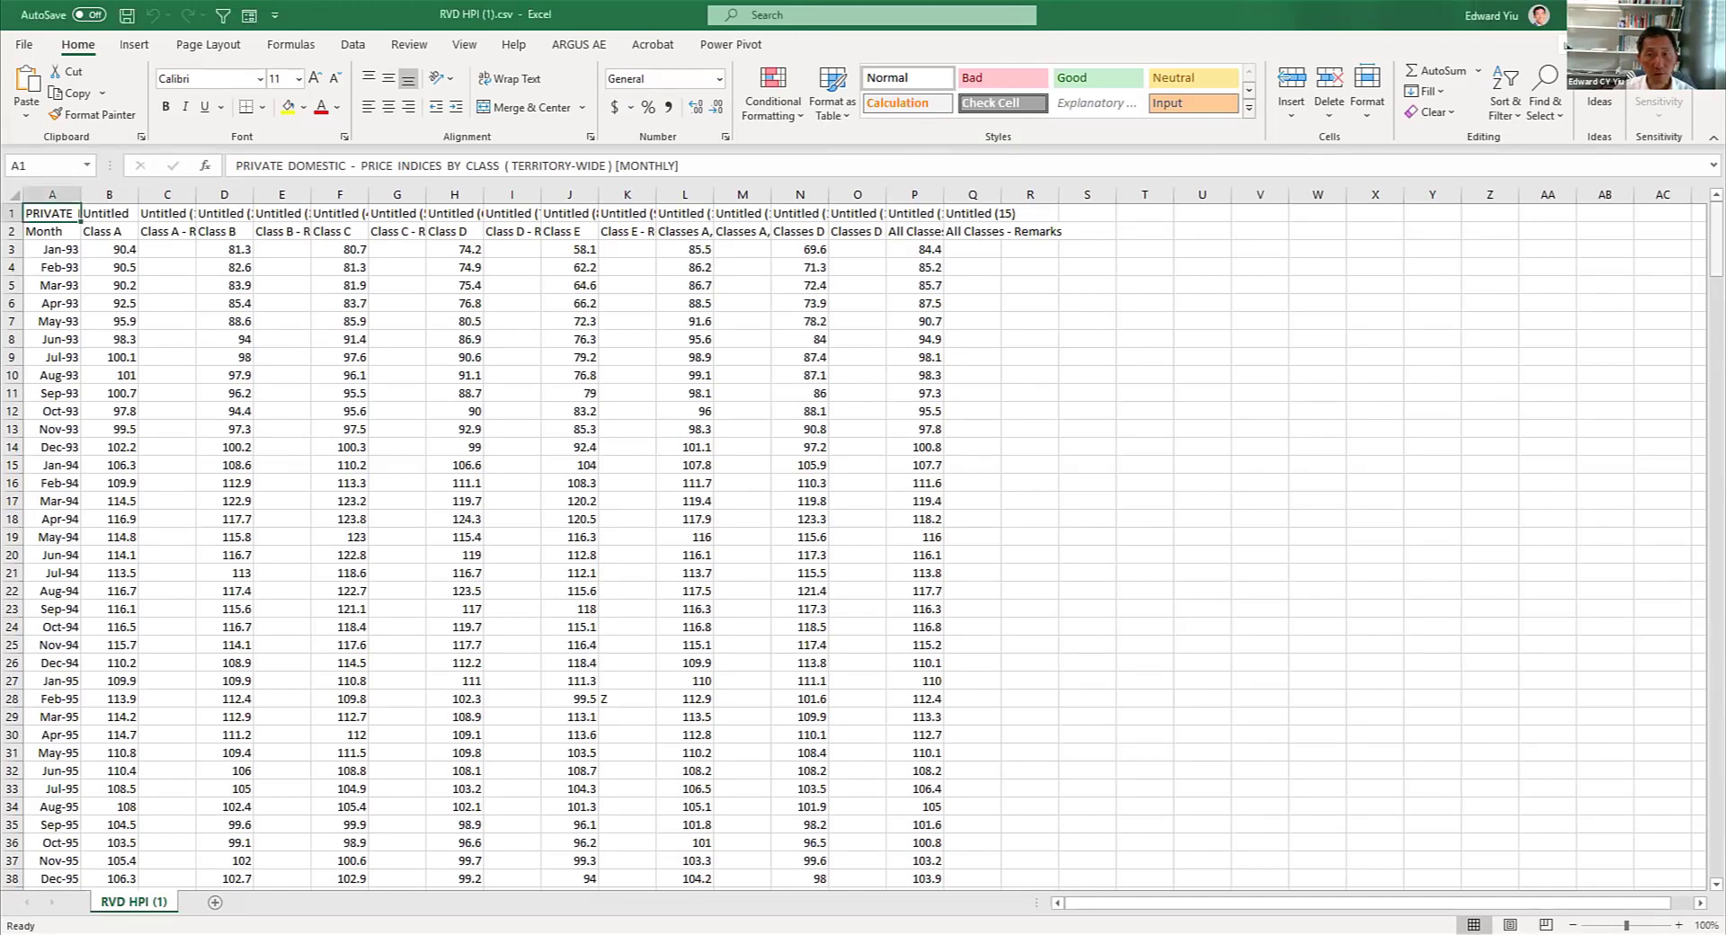
{"action": "mouse_move", "coordinate": [1715, 241]}
{"action": "left_mouse_down"}
{"action": "mouse_move", "coordinate": [1712, 836]}
{"action": "mouse_move", "coordinate": [1694, 874]}
{"action": "left_mouse_up"}
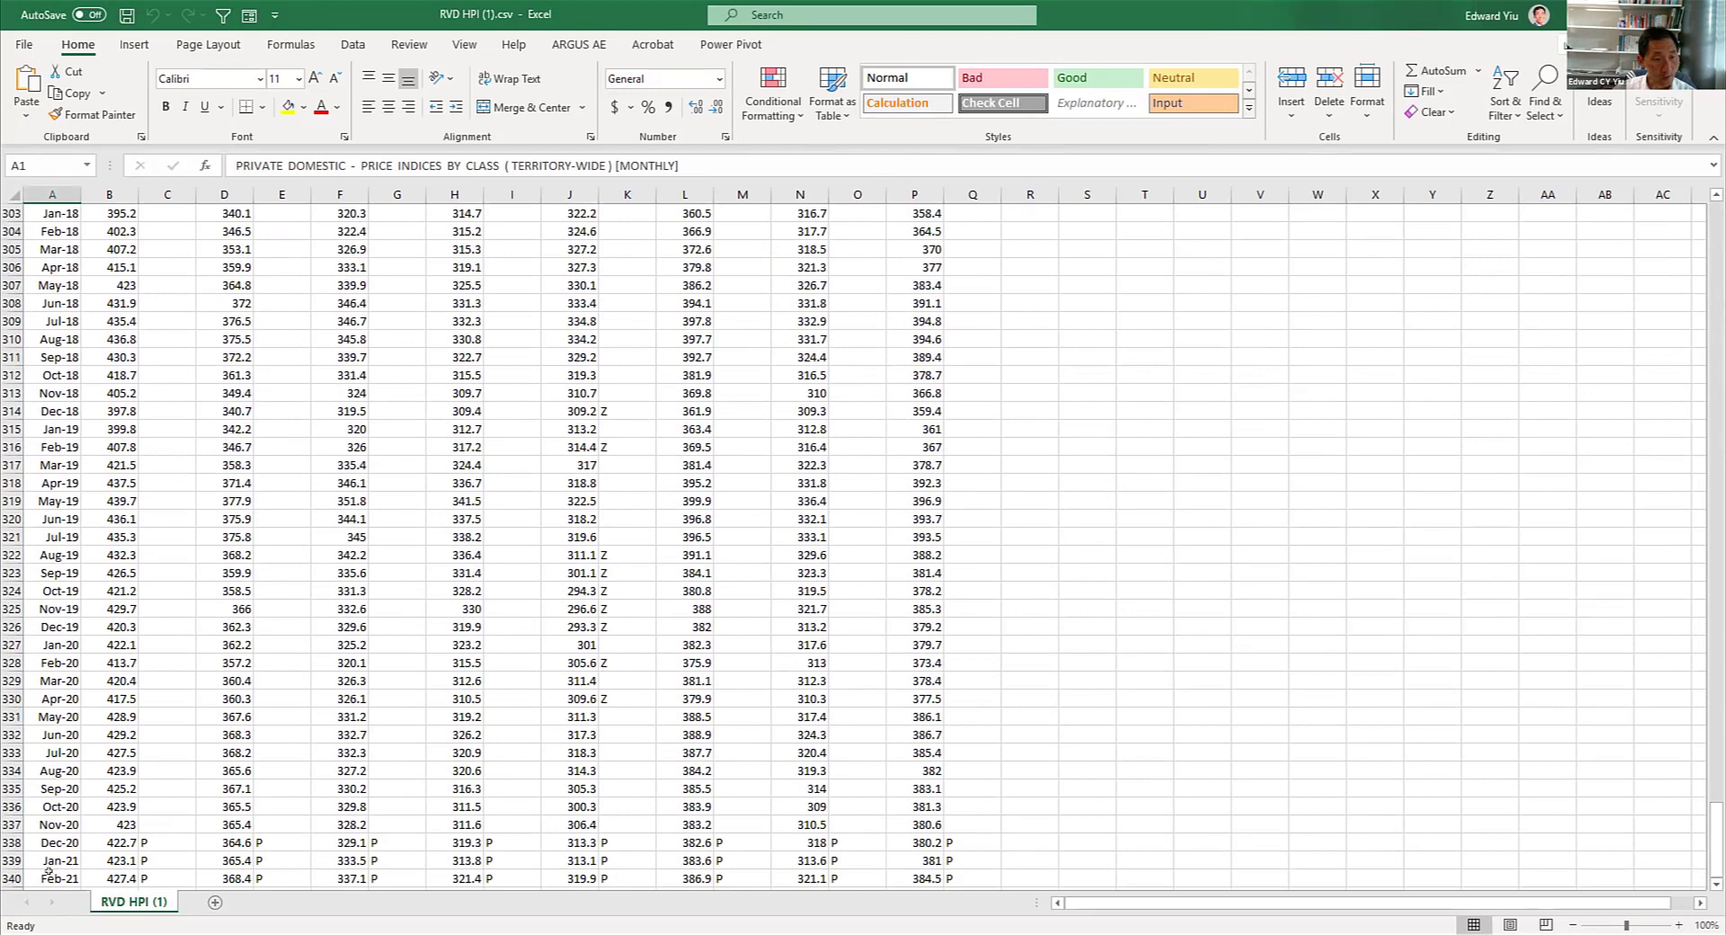